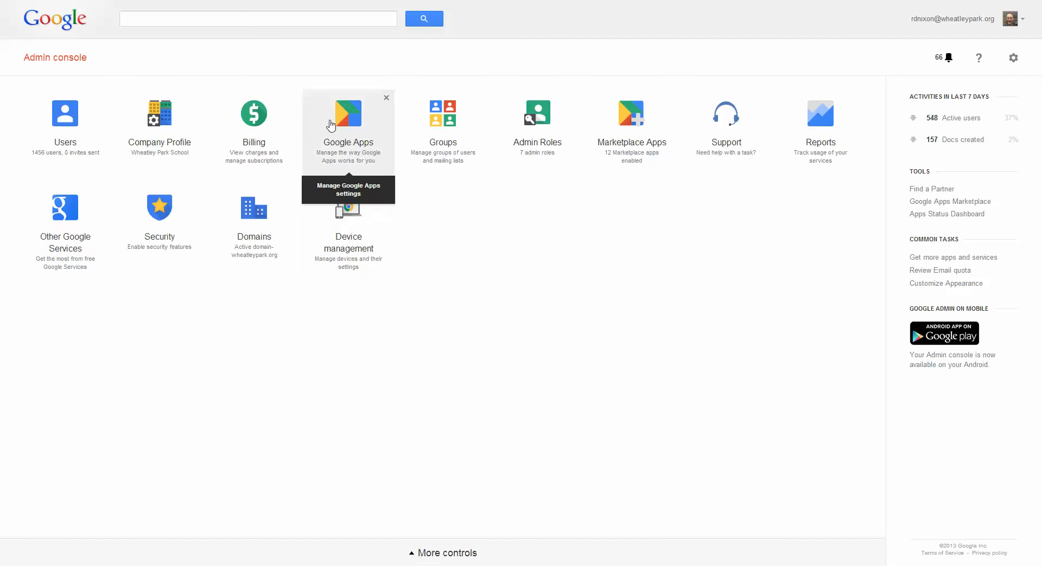
Open the Gmail settings within Google Apps and check which on/off options the service offers for organizations.
left_click(357, 134)
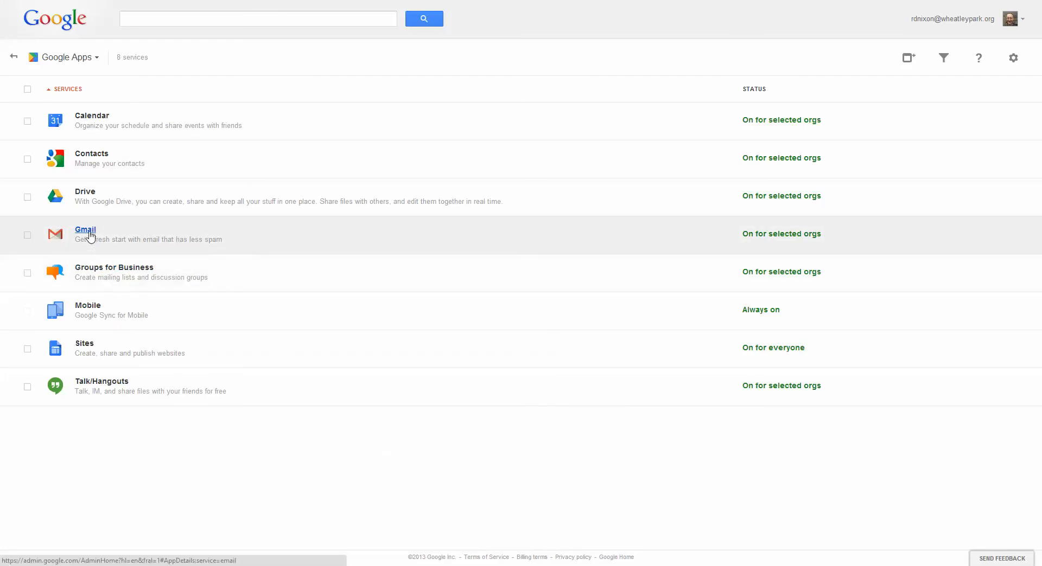
left_click(88, 232)
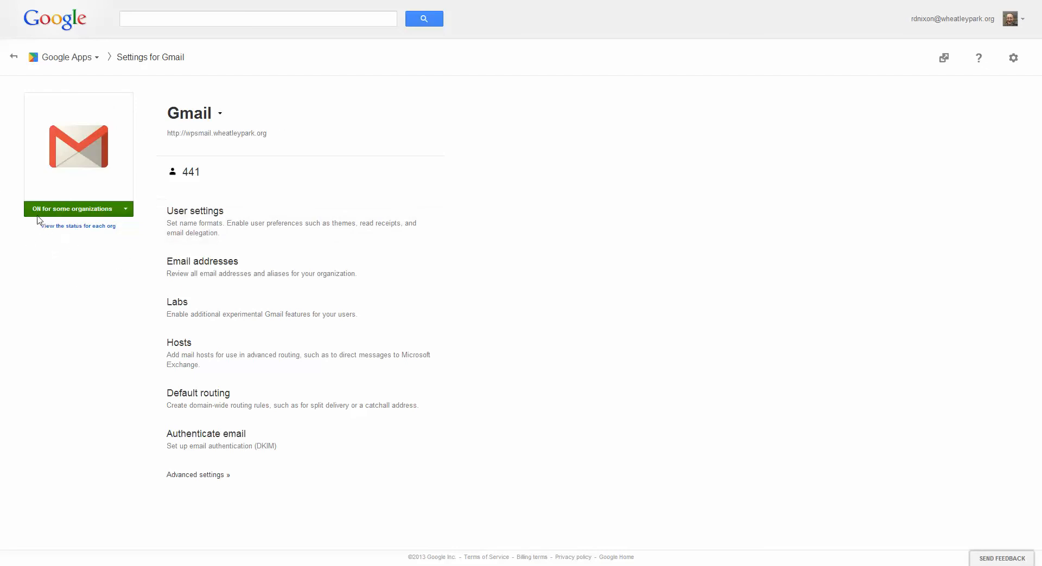
left_click(127, 210)
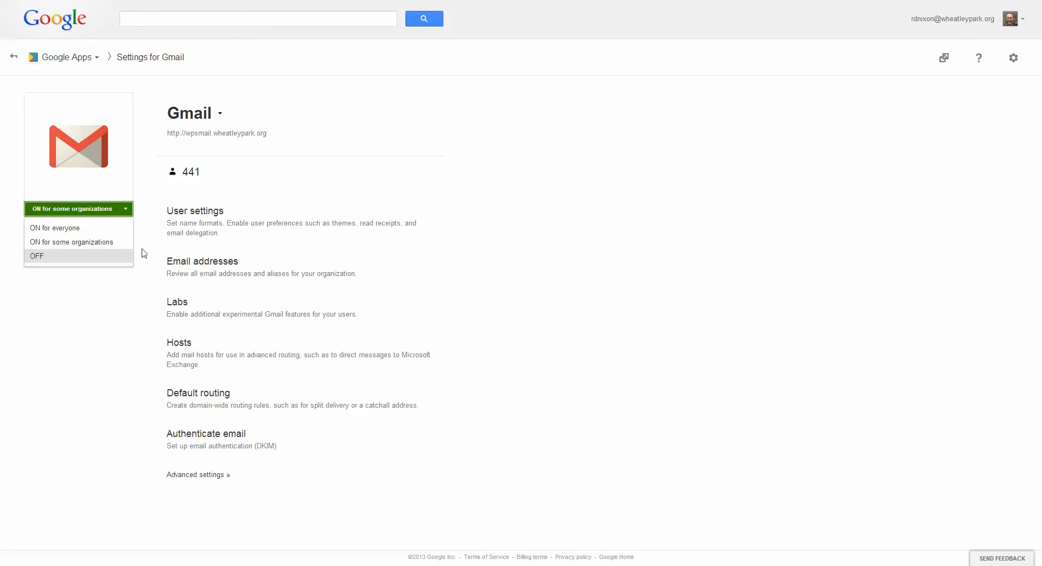
left_click(102, 294)
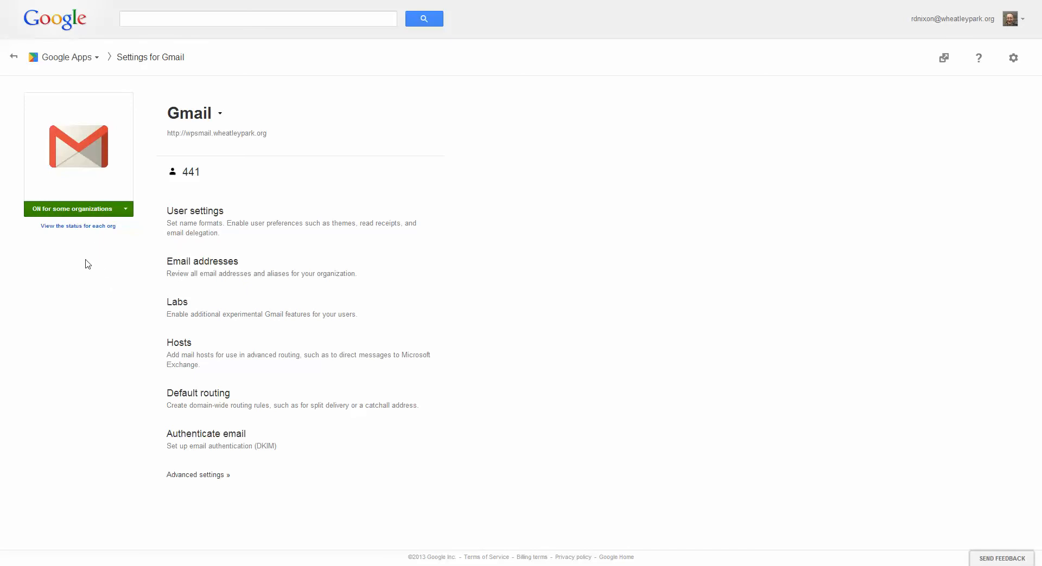
Inspect the Gmail status of each organization, including the Disabled EMail unit under Students > 2011 Students, and close the overview.
left_click(100, 228)
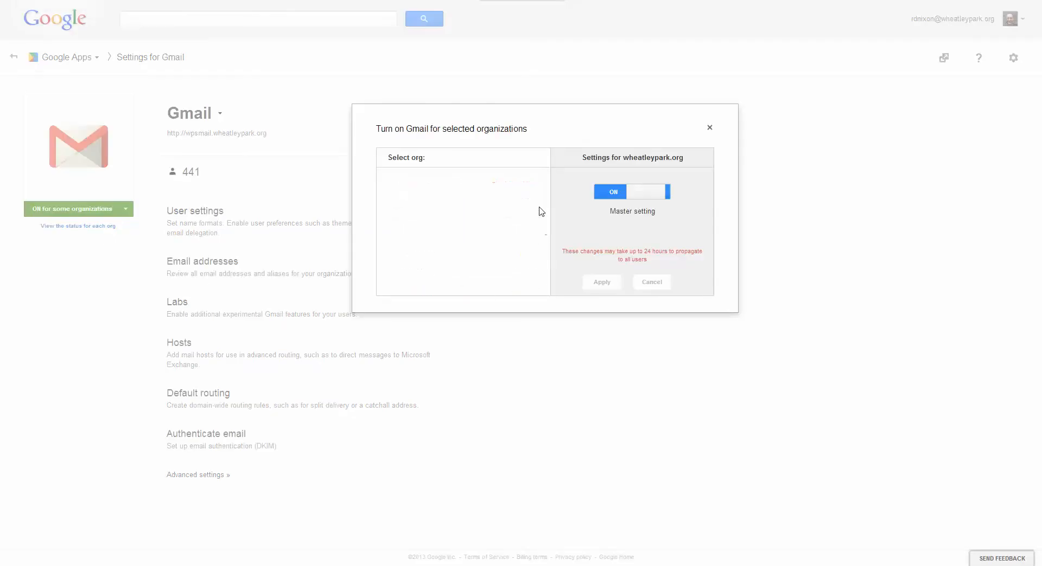
left_click_drag(547, 201, 556, 181)
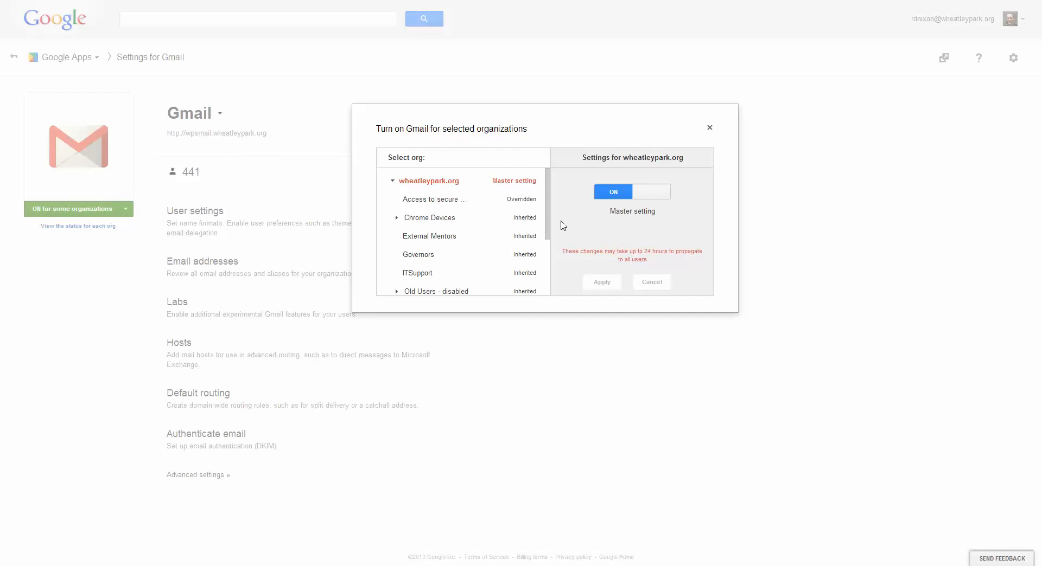
left_click_drag(550, 210, 549, 281)
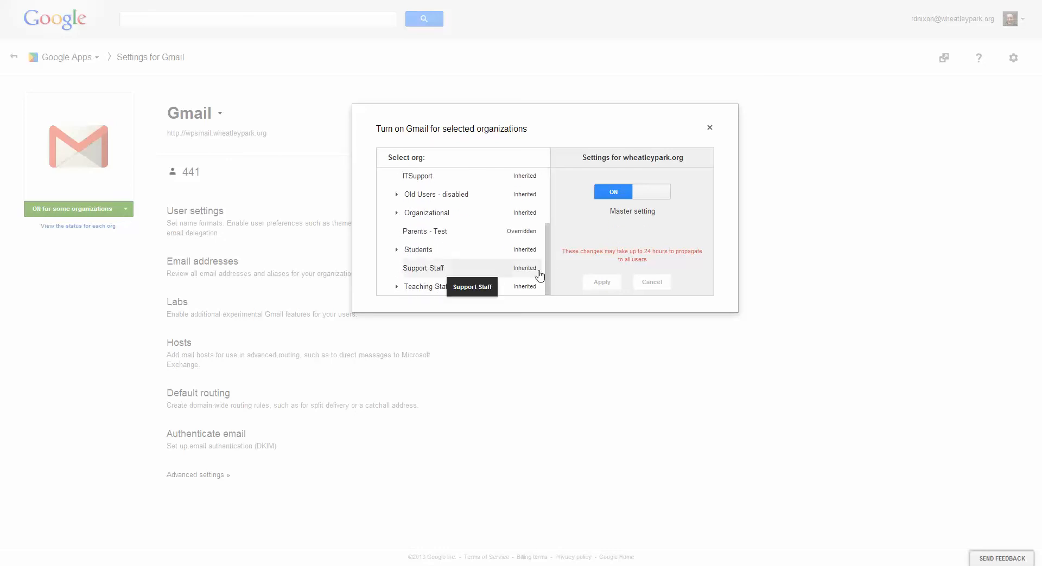
left_click(396, 251)
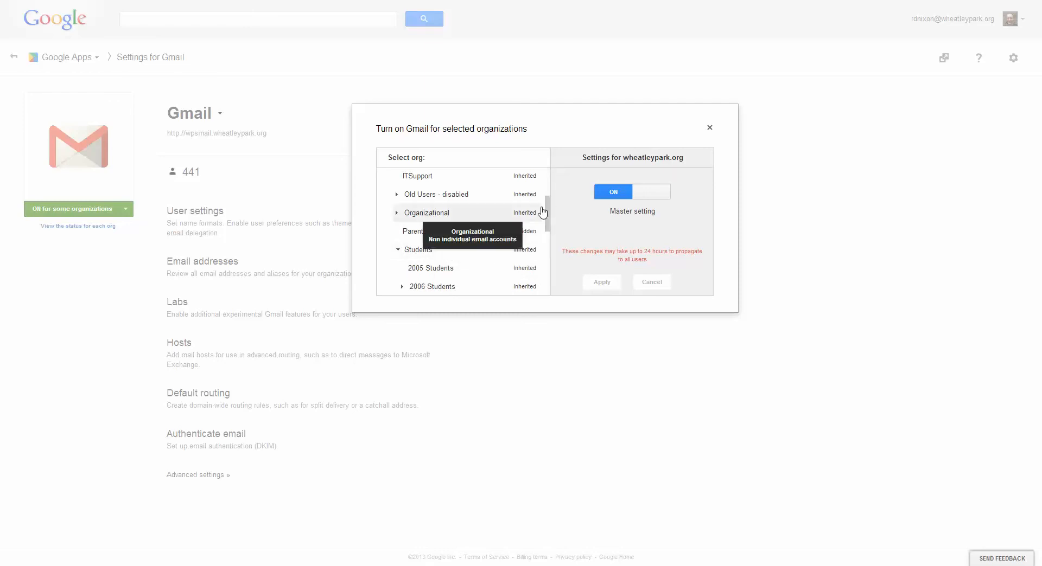
left_click_drag(546, 217, 550, 255)
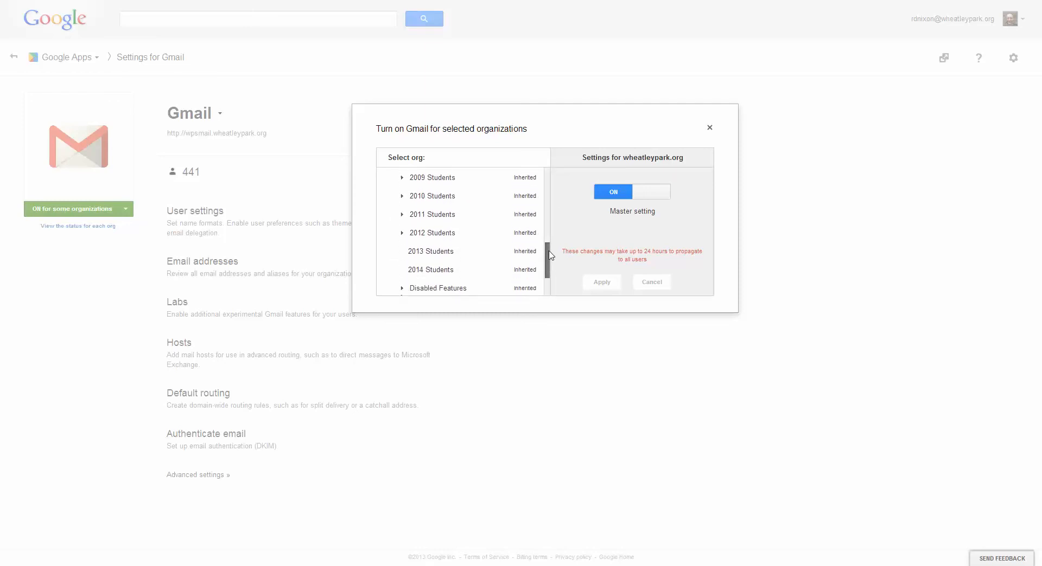
left_click(402, 216)
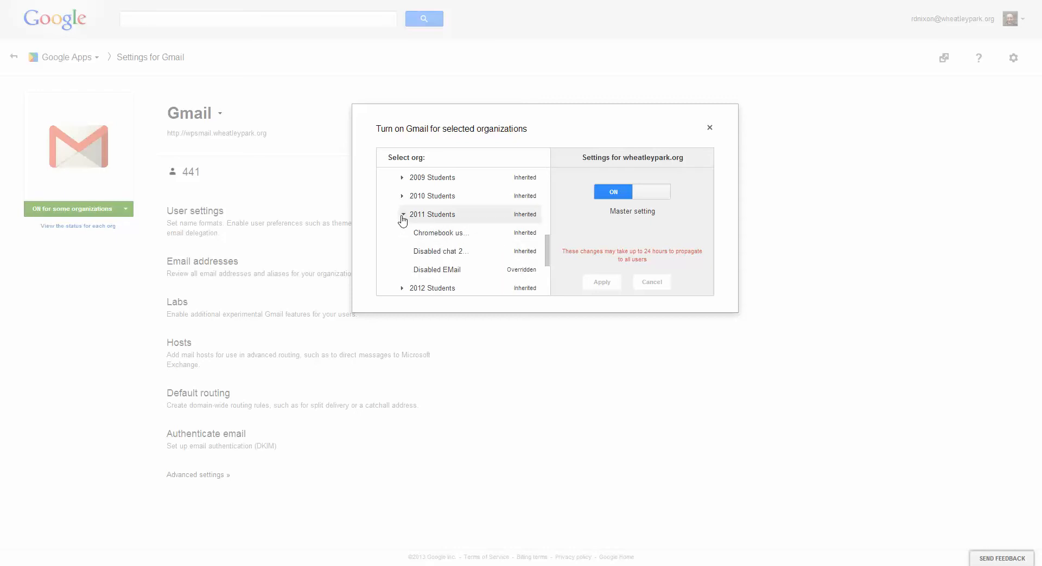
left_click(454, 277)
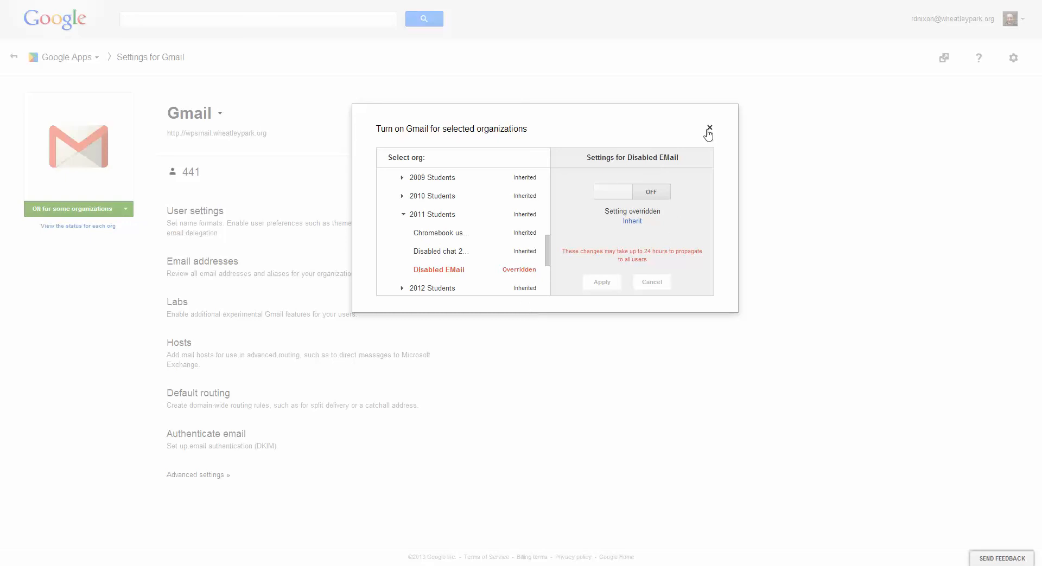
left_click(709, 128)
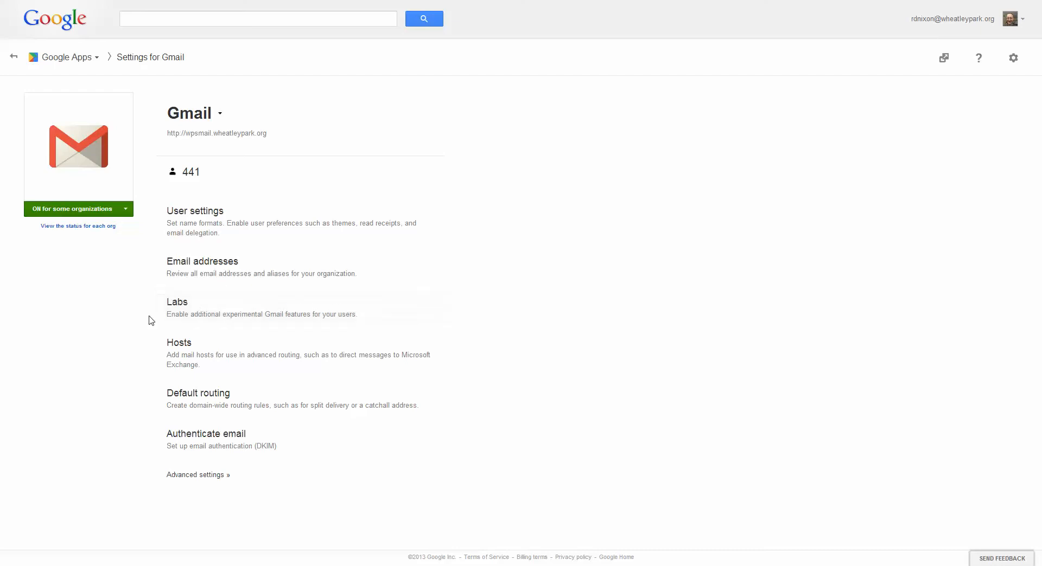
Open Gmail's advanced settings and examine the domain's MX records in the Setup section.
left_click(221, 223)
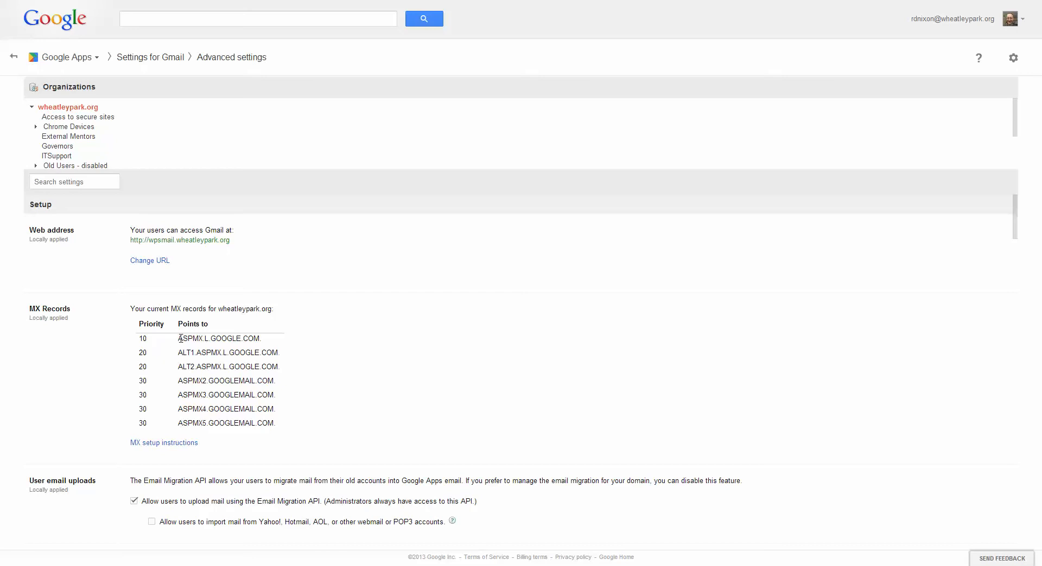
left_click_drag(180, 339, 240, 427)
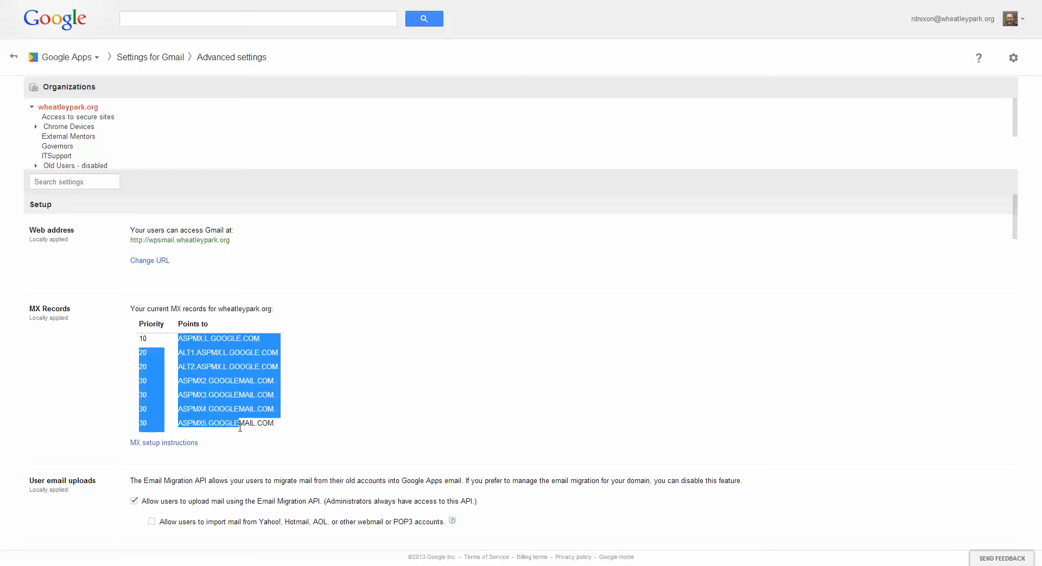
left_click(328, 386)
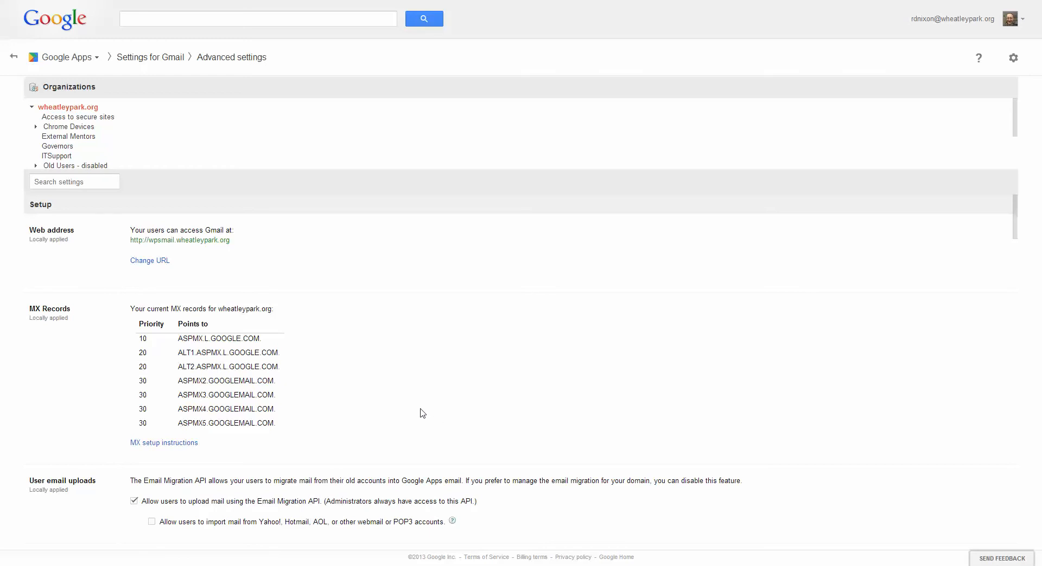
Review the advanced Gmail settings from user email uploads through themes, read receipts, mail delegation and name format to Apps Search.
scroll(422, 414, "down", 3)
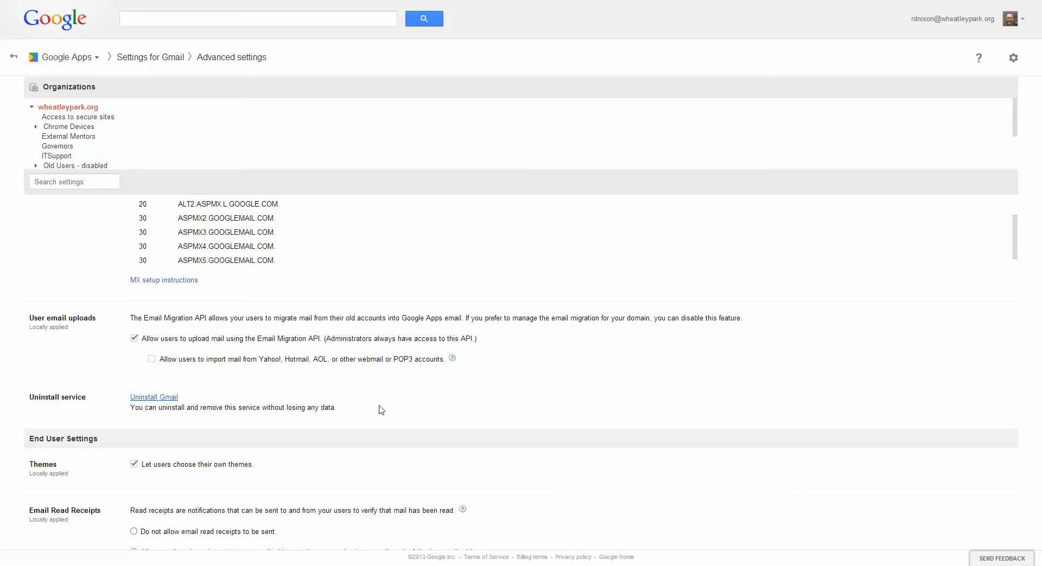
scroll(387, 407, "down", 2)
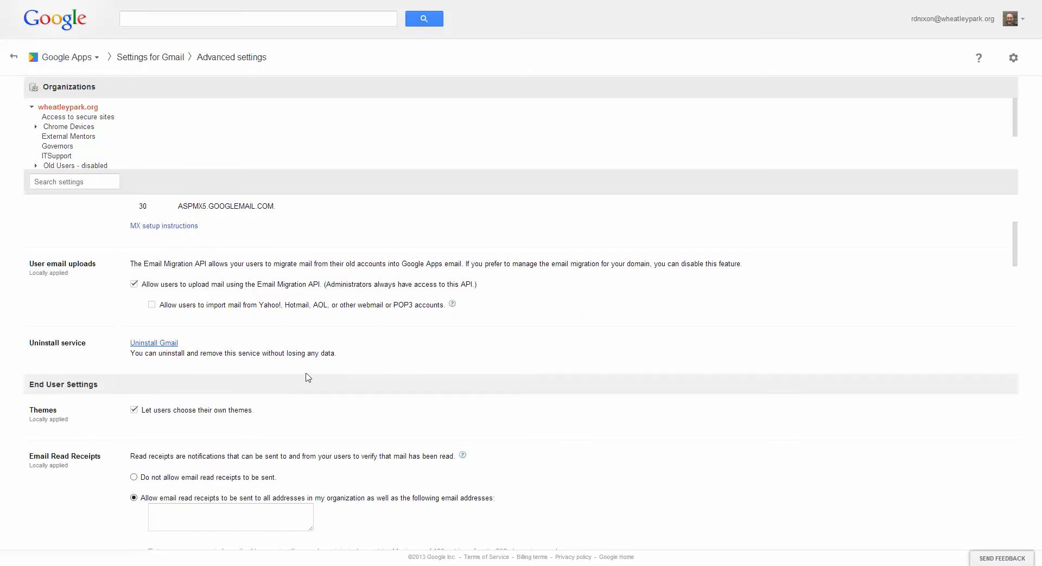
scroll(308, 378, "down", 1)
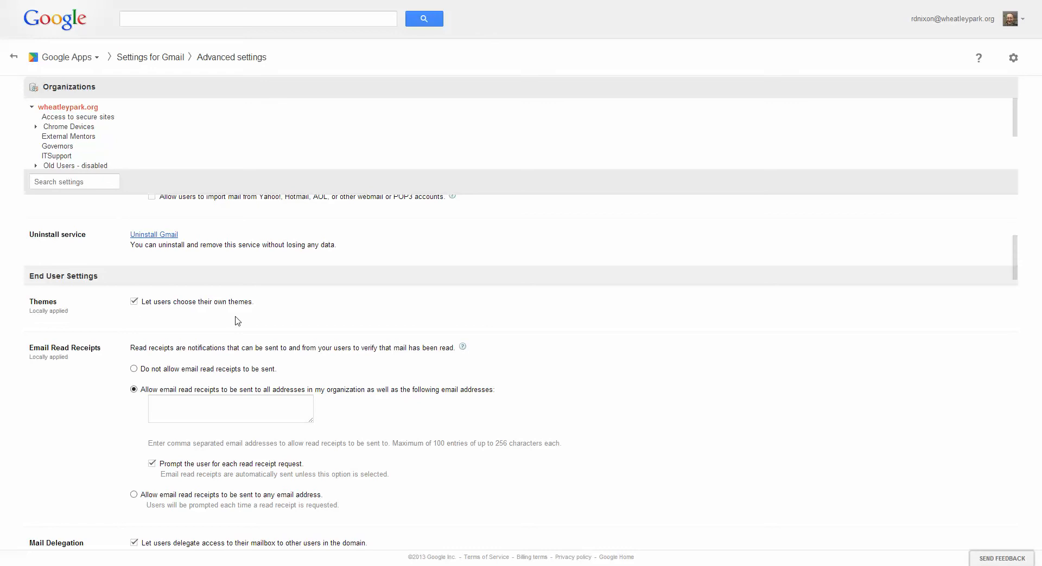
scroll(238, 321, "down", 2)
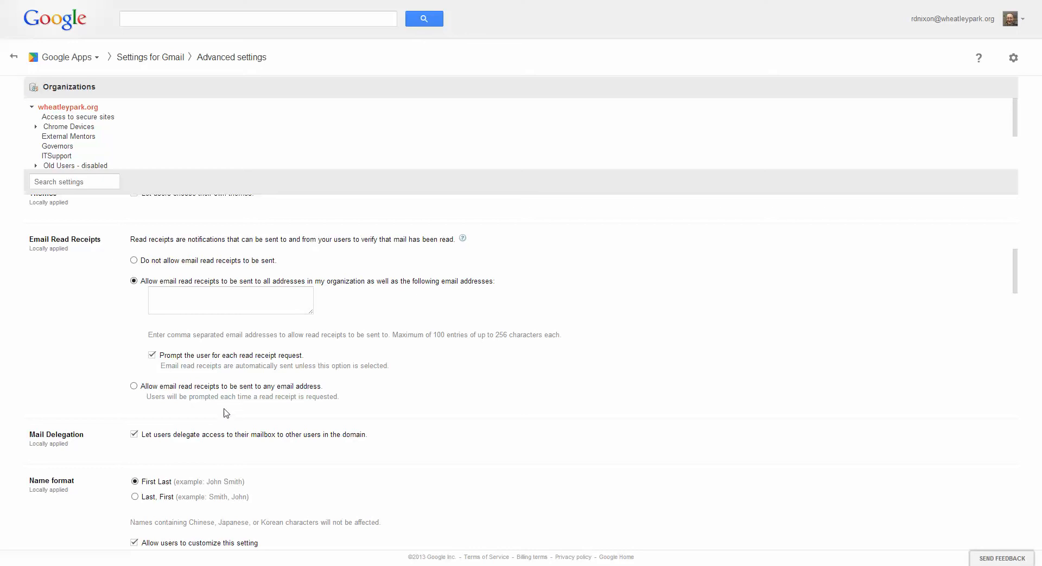
scroll(236, 410, "down", 2)
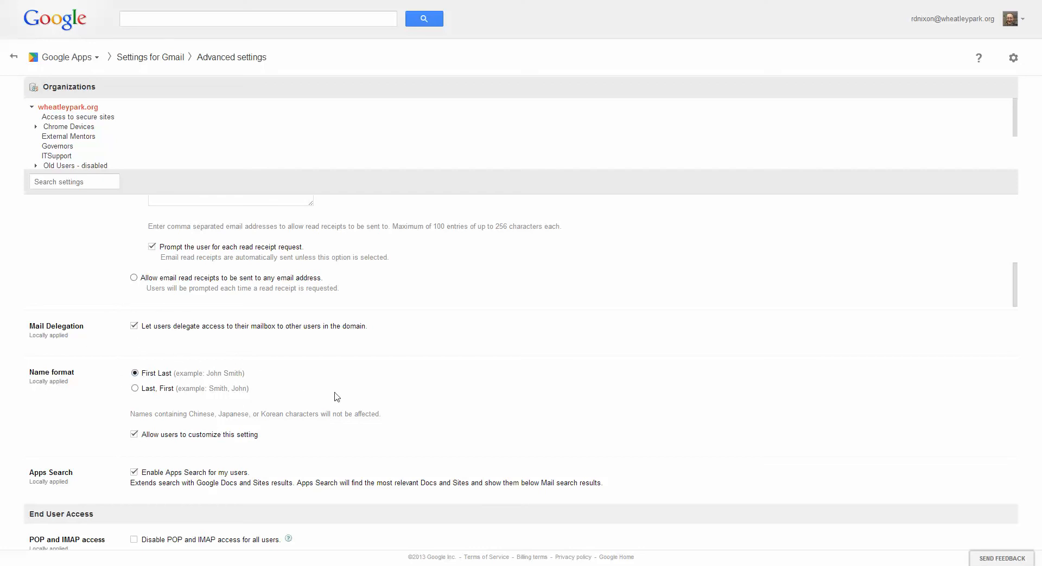
scroll(336, 397, "down", 2)
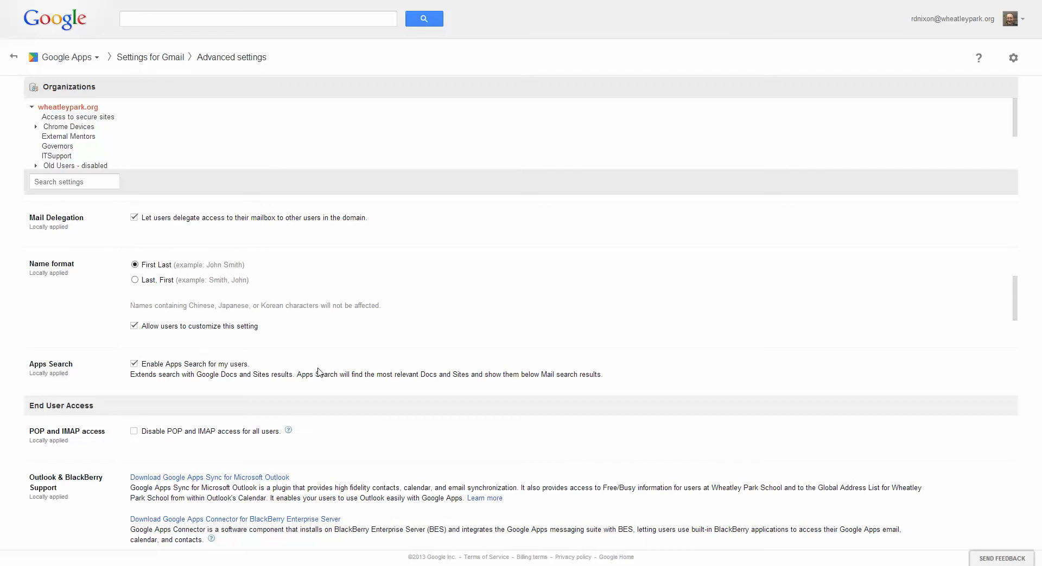
scroll(337, 383, "down", 1)
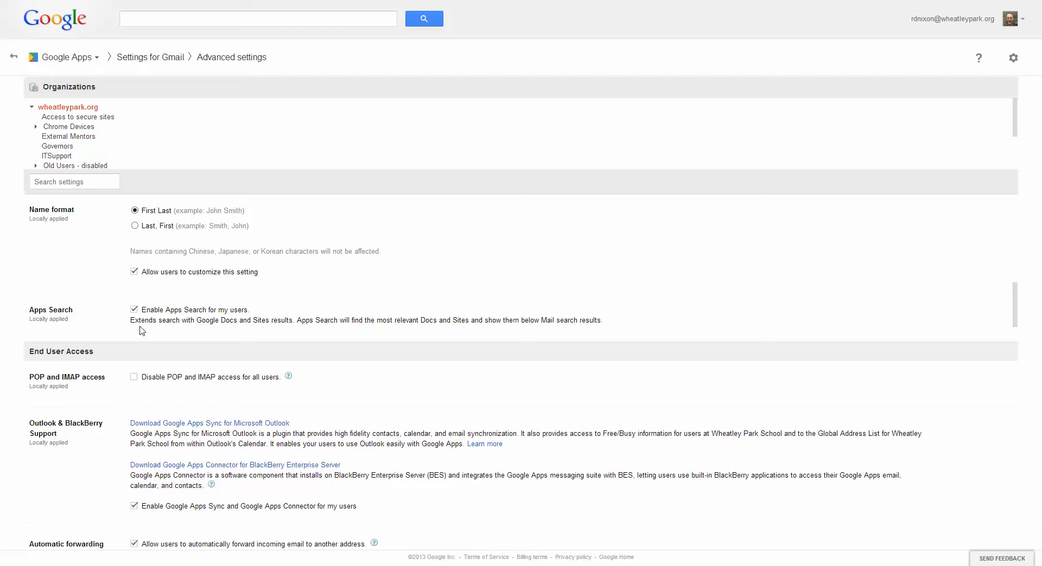
Review the End User Access settings, from POP and IMAP access through automatic forwarding and Offline Gmail to the image URL proxy whitelist.
scroll(336, 392, "down", 2)
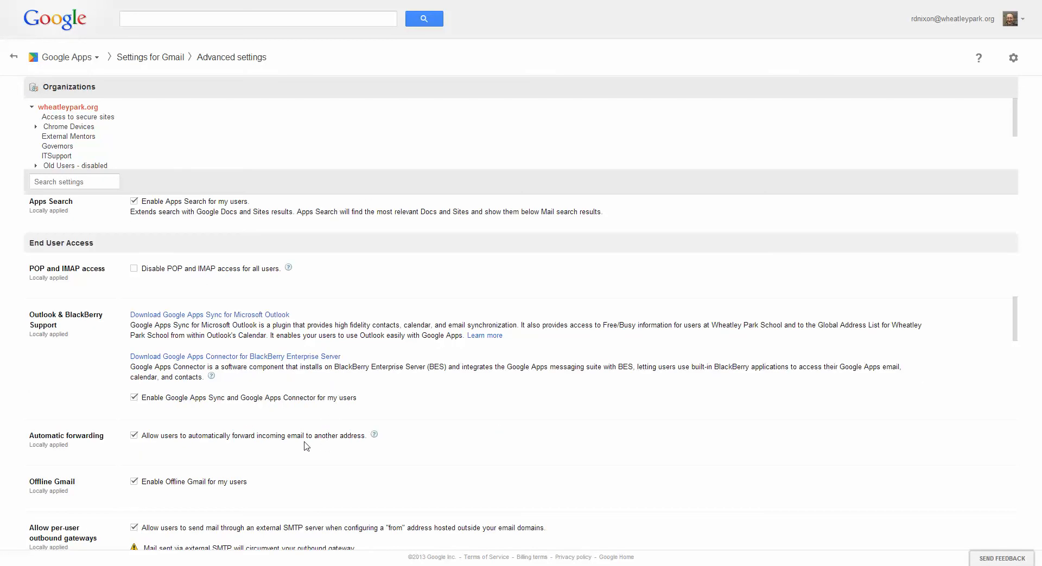
scroll(319, 440, "down", 1)
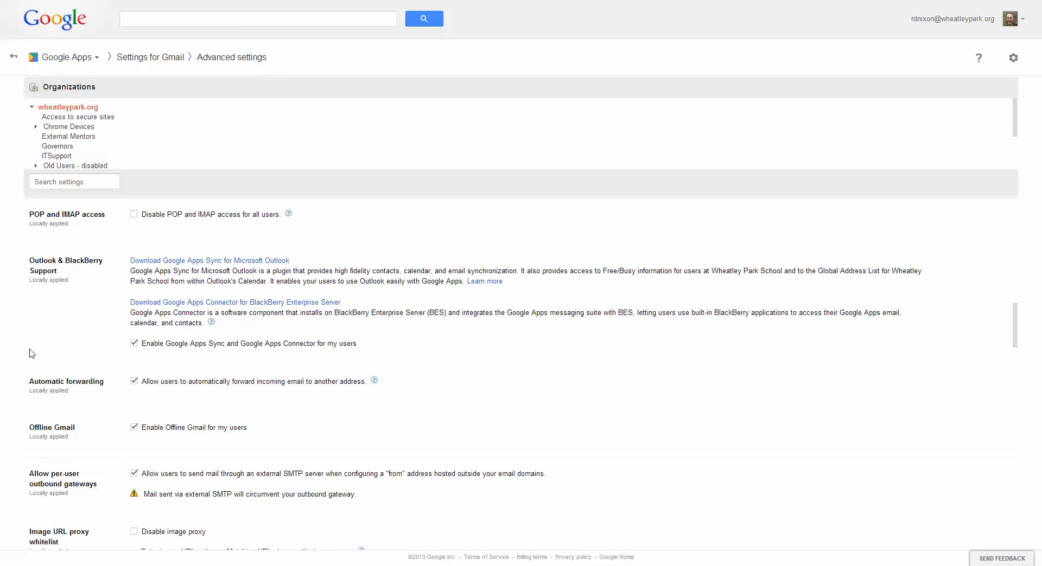
scroll(191, 406, "down", 1)
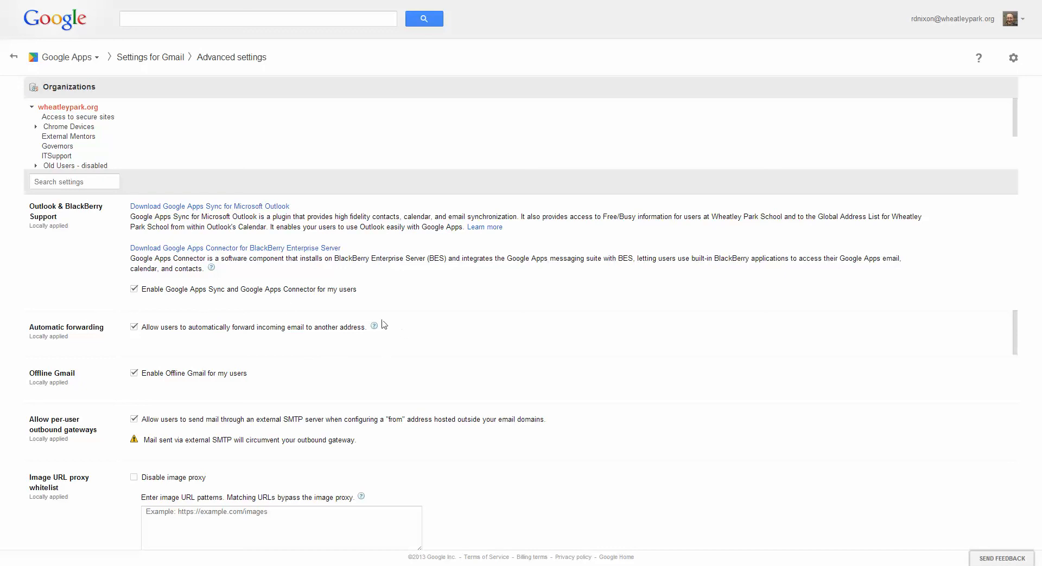
scroll(319, 383, "down", 1)
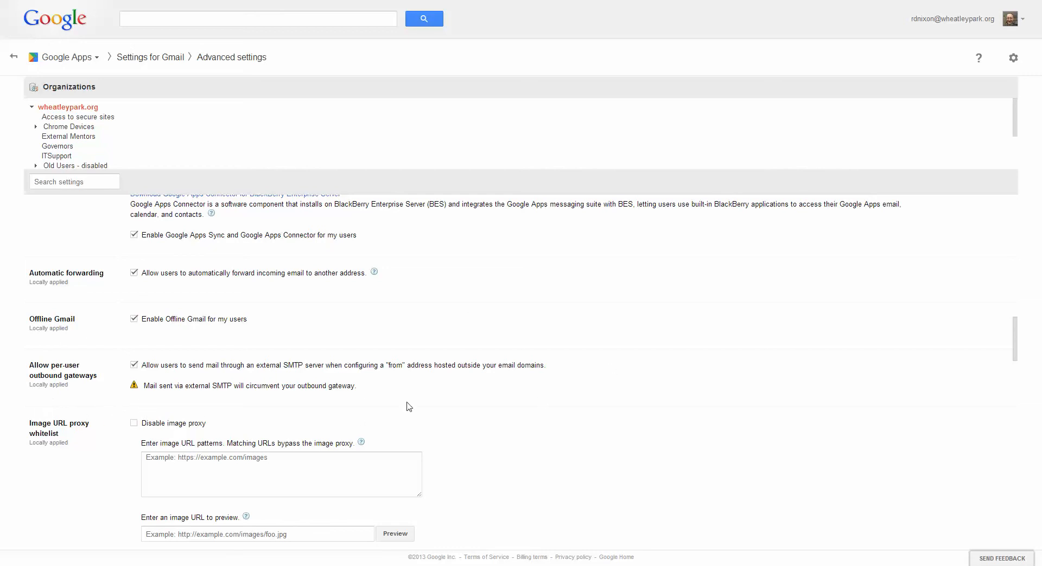
scroll(293, 403, "down", 1)
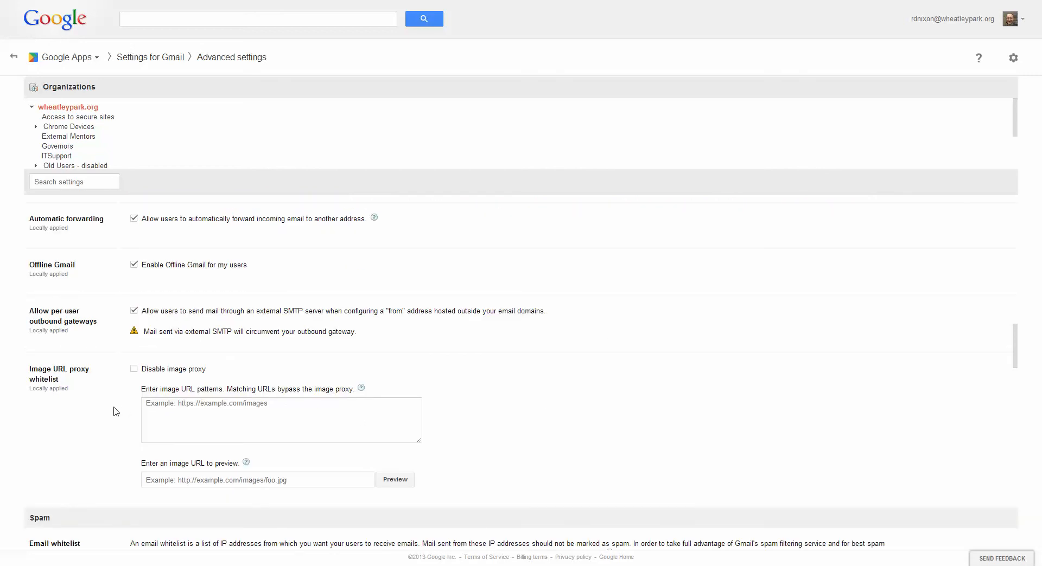
scroll(65, 410, "down", 1)
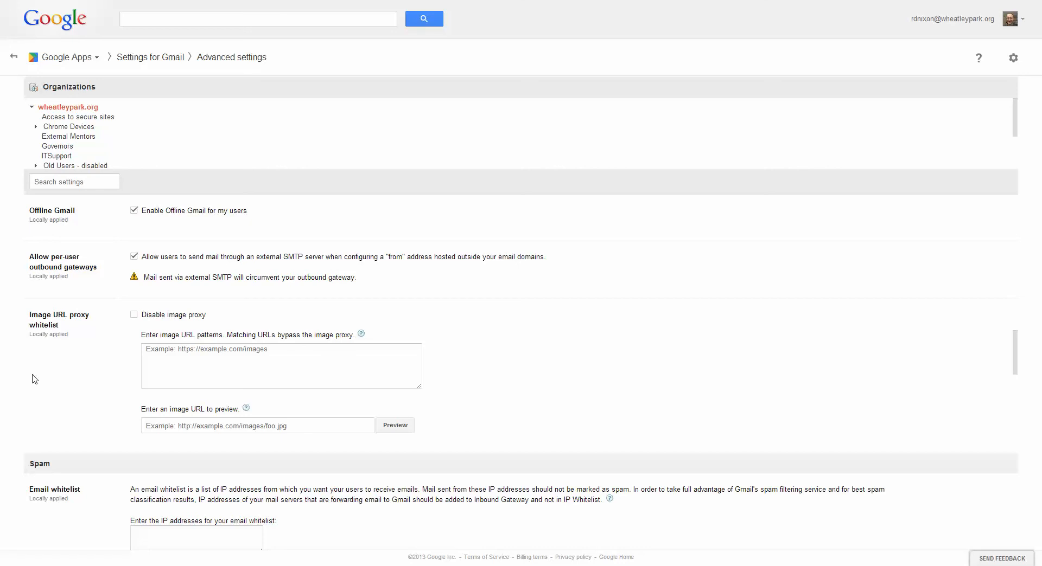
Examine the Spam section's email whitelist, inbound gateway, approved senders and blocked senders settings.
scroll(35, 379, "down", 2)
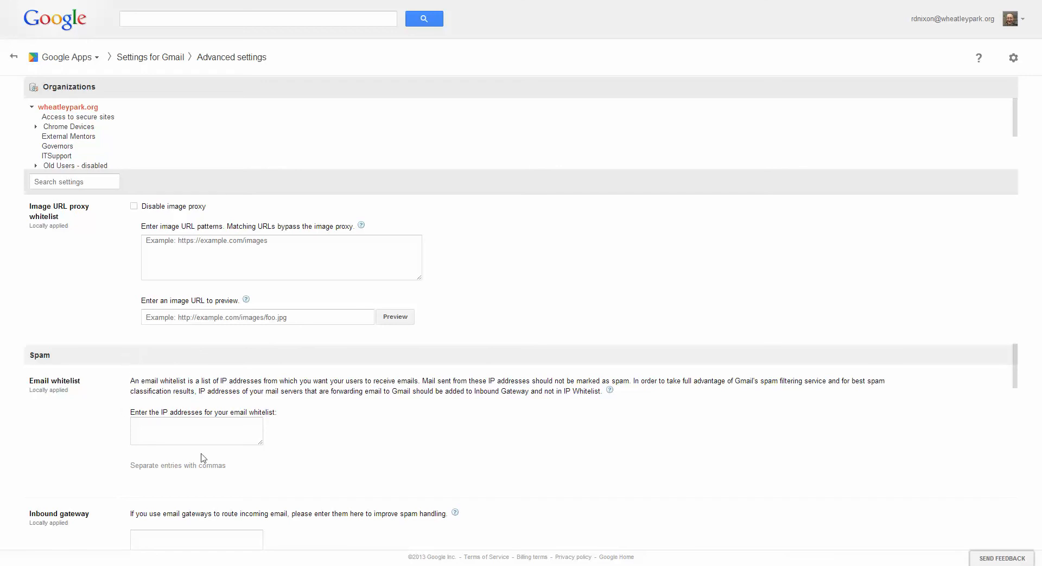
scroll(310, 456, "down", 1)
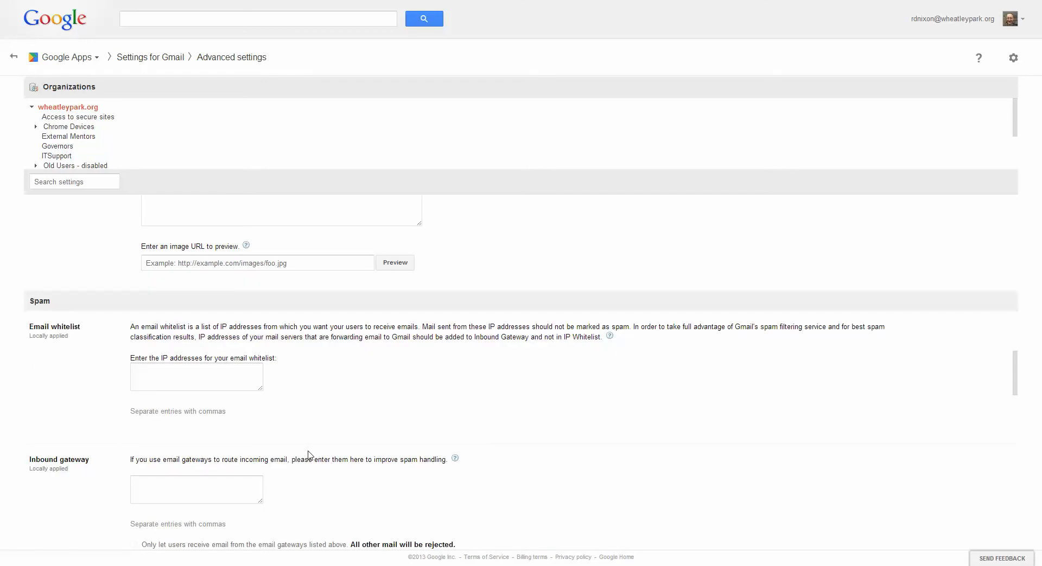
scroll(308, 455, "down", 1)
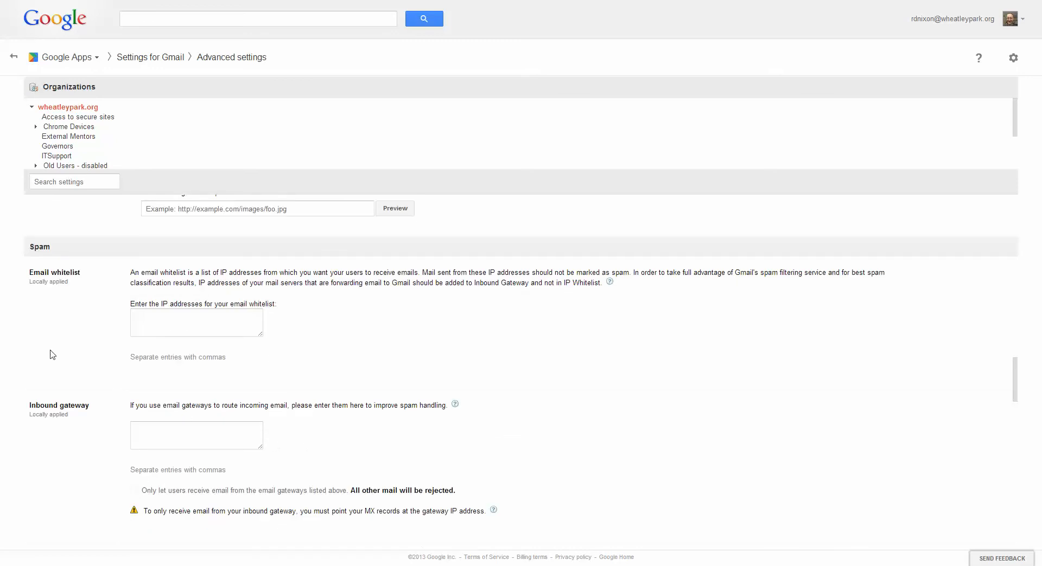
scroll(149, 342, "down", 2)
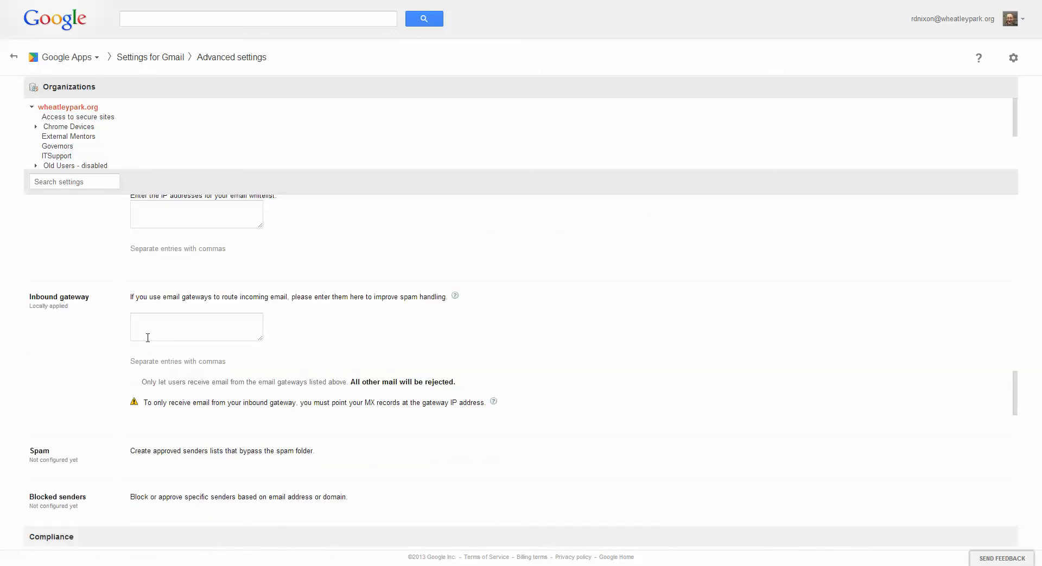
scroll(147, 340, "up", 2)
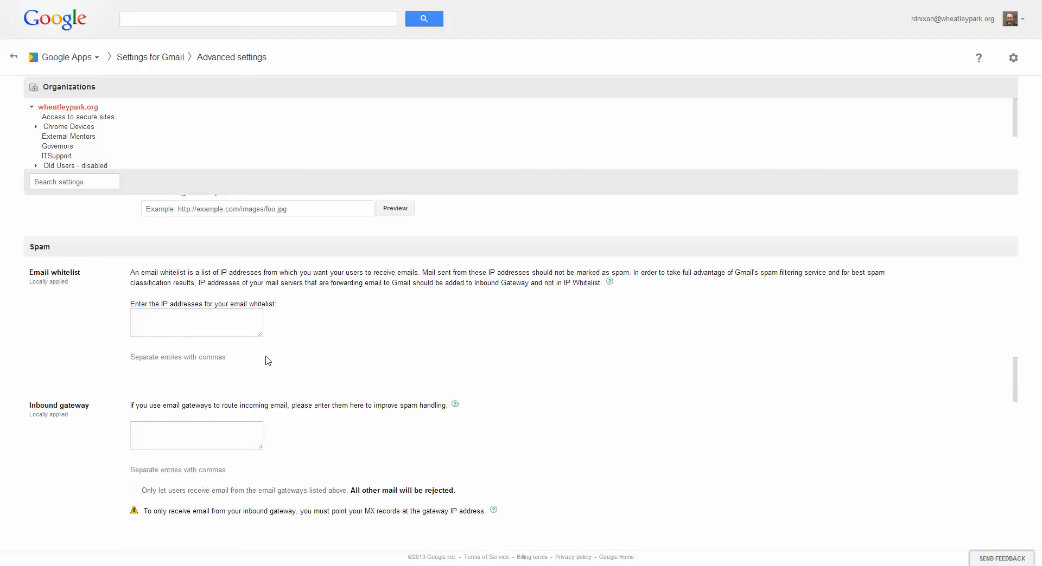
scroll(265, 362, "down", 1)
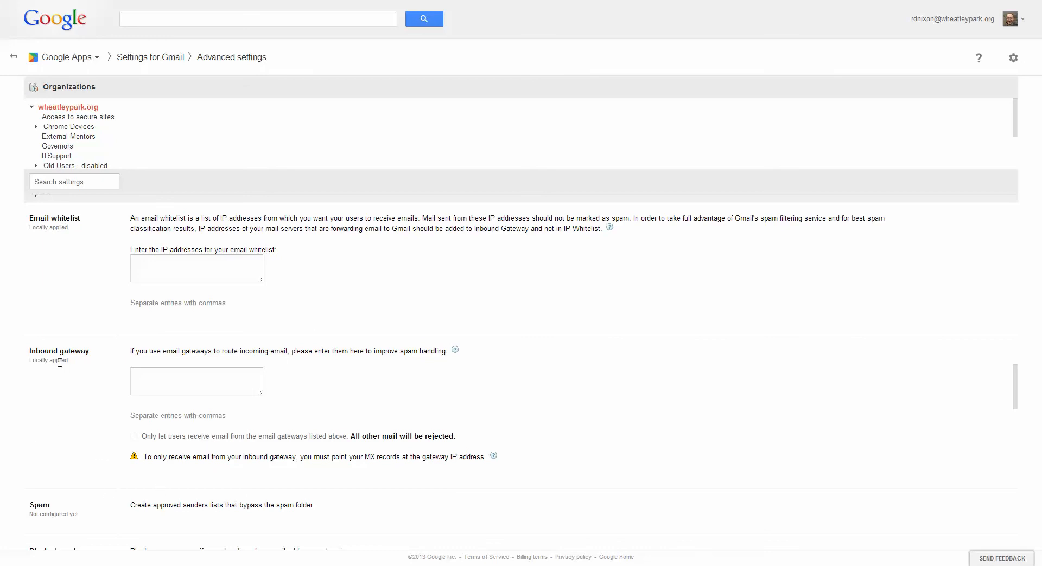
scroll(254, 416, "down", 1)
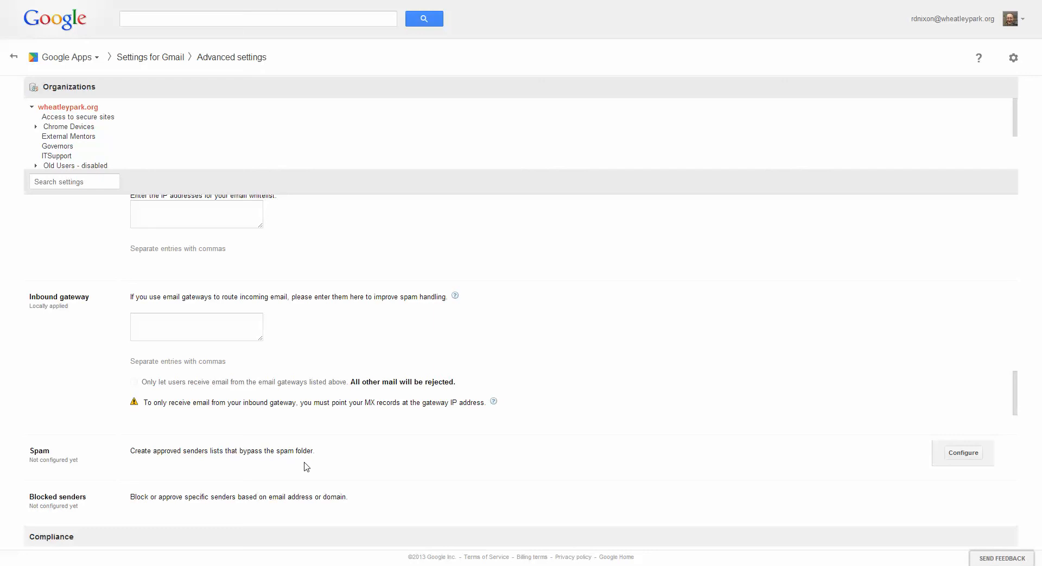
Examine the Spam setting's filter bypass options and the creation of an approved senders list, without adding the setting.
left_click(963, 458)
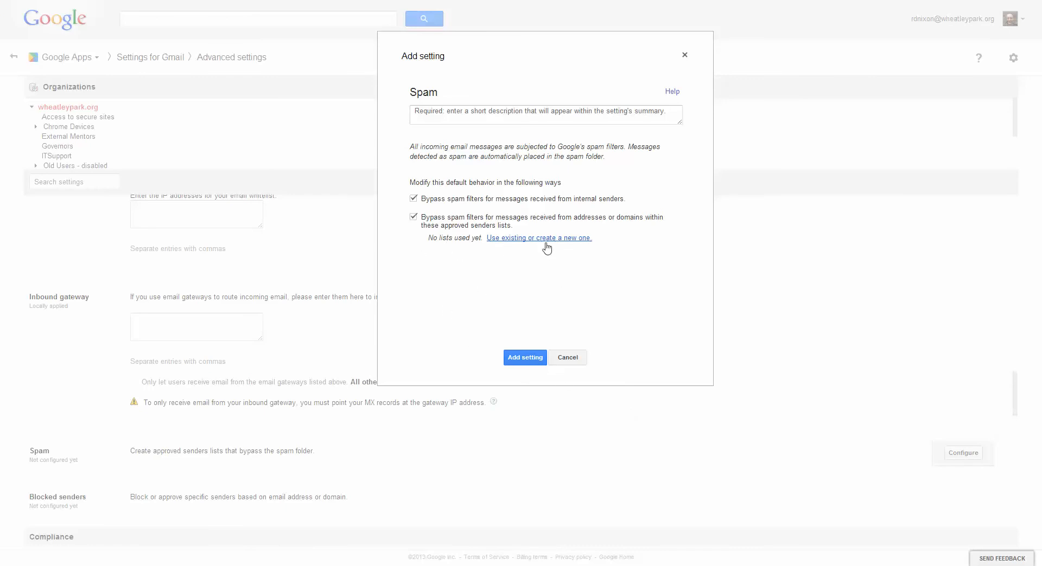
left_click(525, 243)
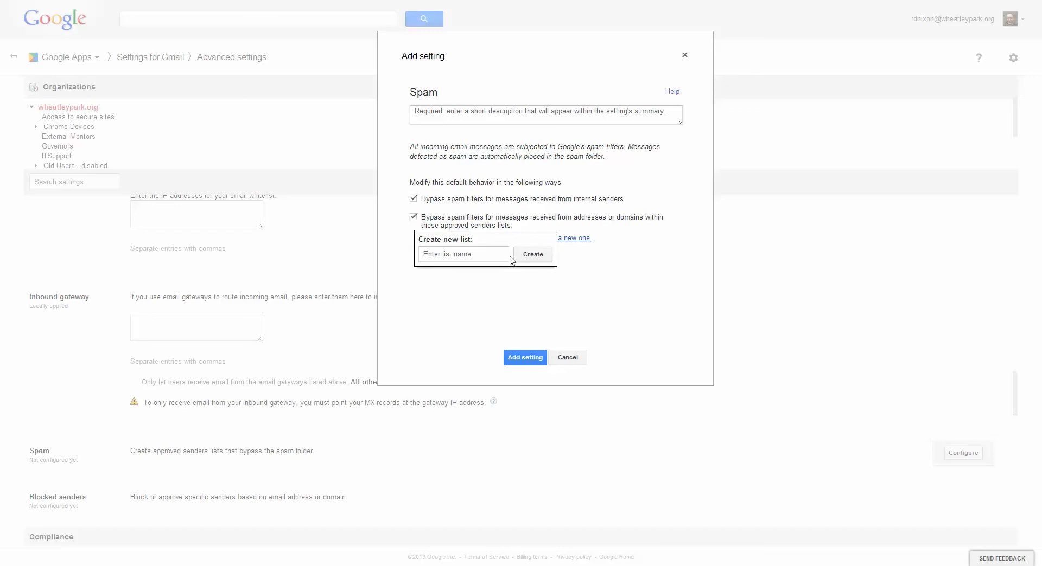
left_click(460, 254)
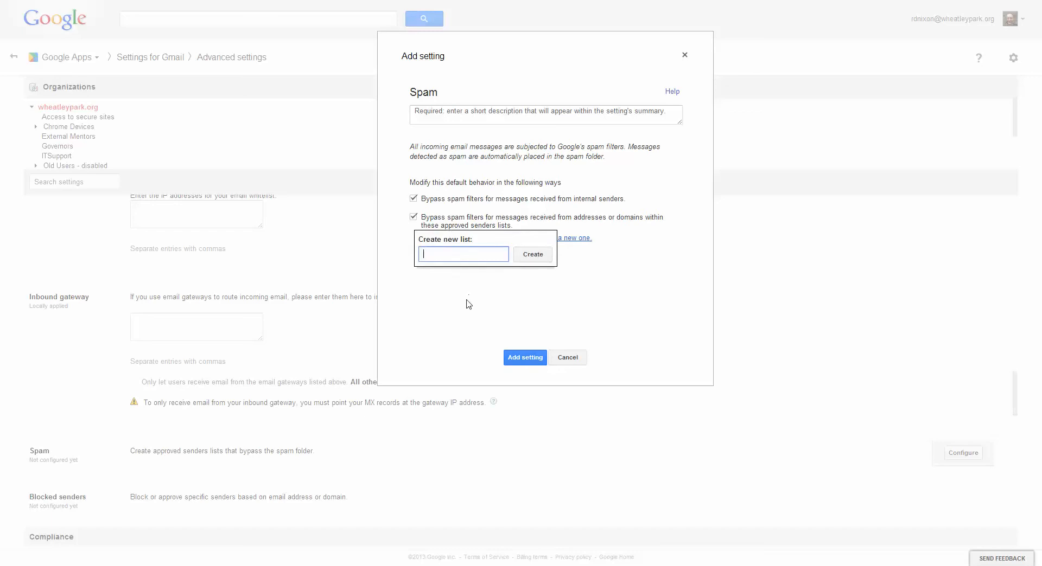
left_click(588, 291)
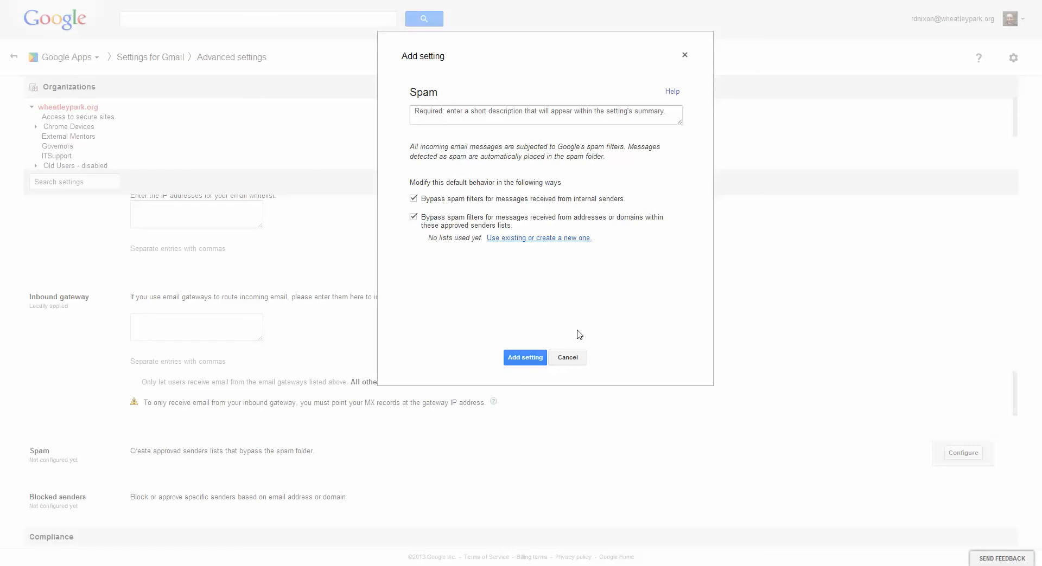
left_click(580, 362)
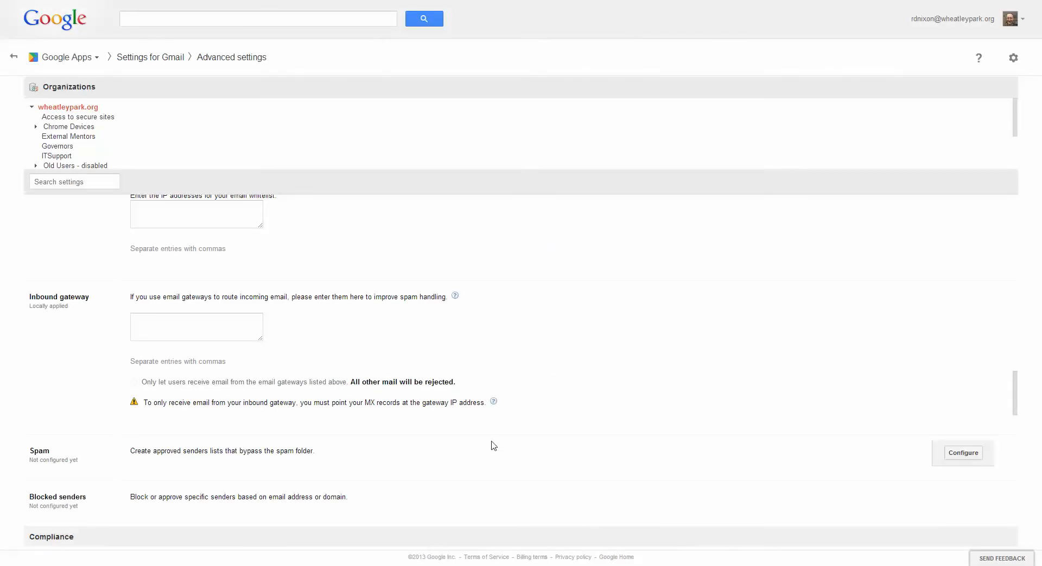
Examine the Blocked senders setting's available address lists, rejection notice and bypass options, without adding the setting.
scroll(343, 441, "down", 1)
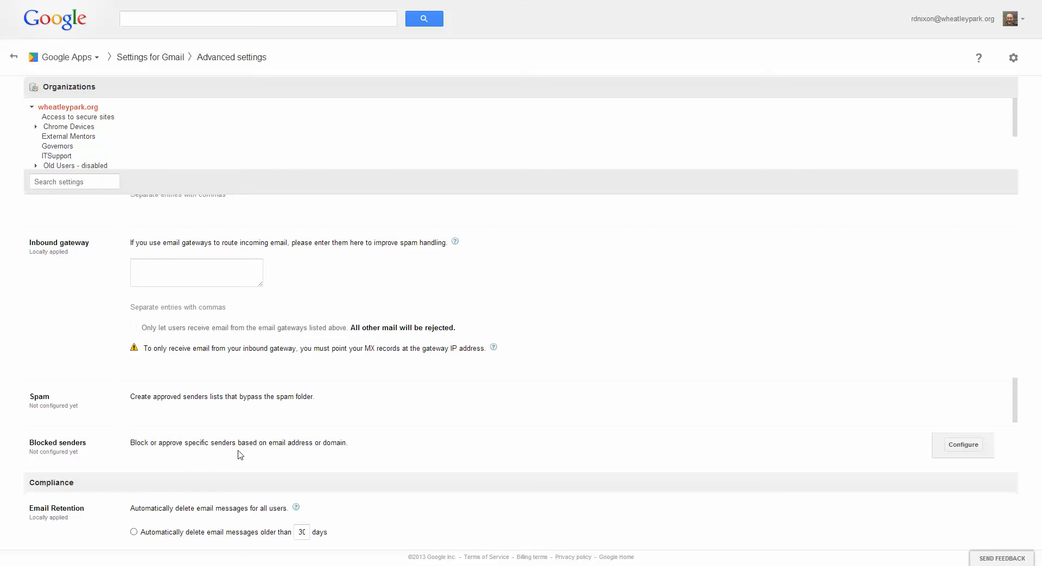
left_click(960, 446)
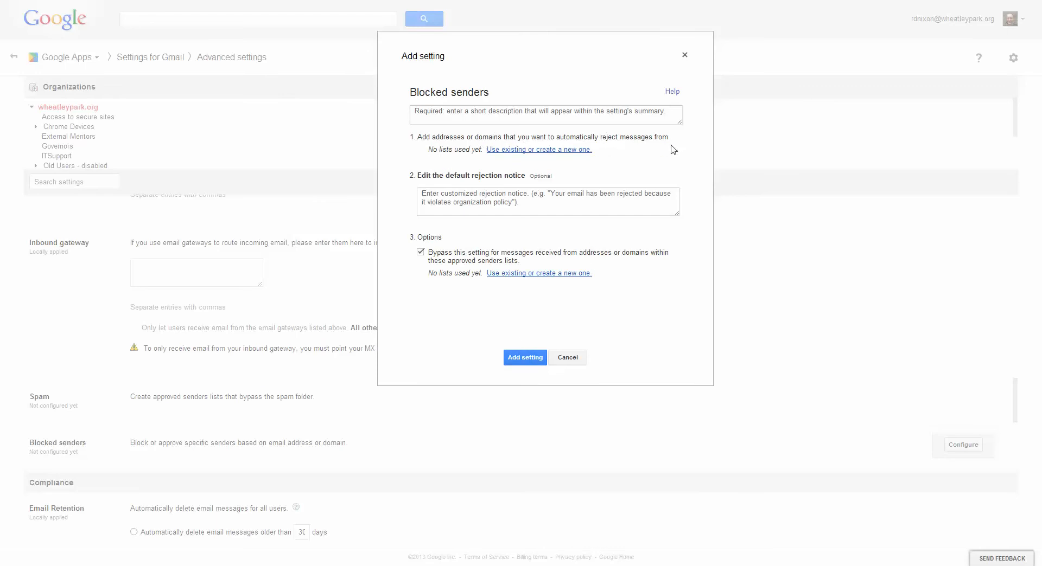
left_click(554, 158)
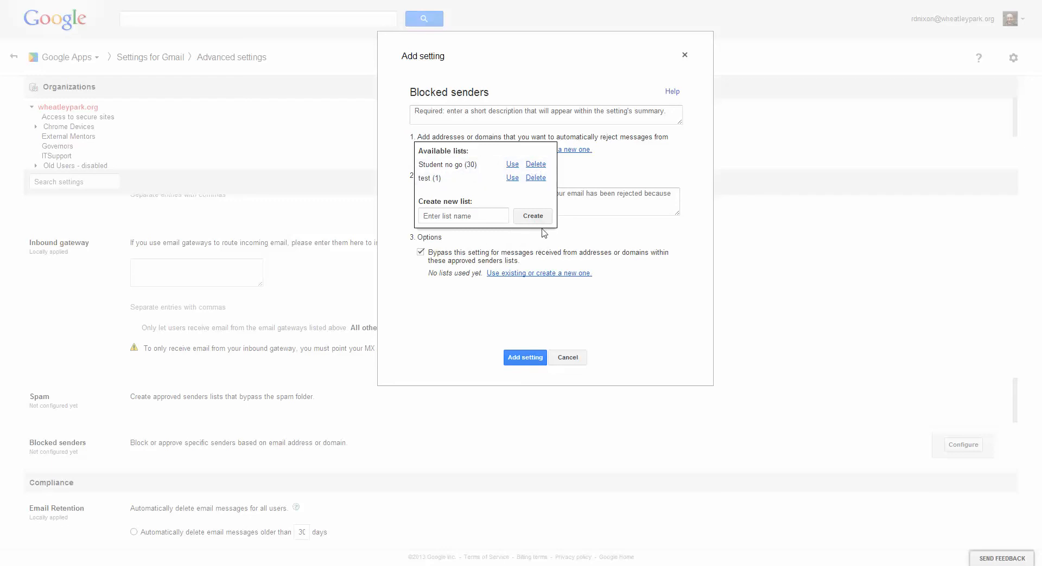
left_click(590, 230)
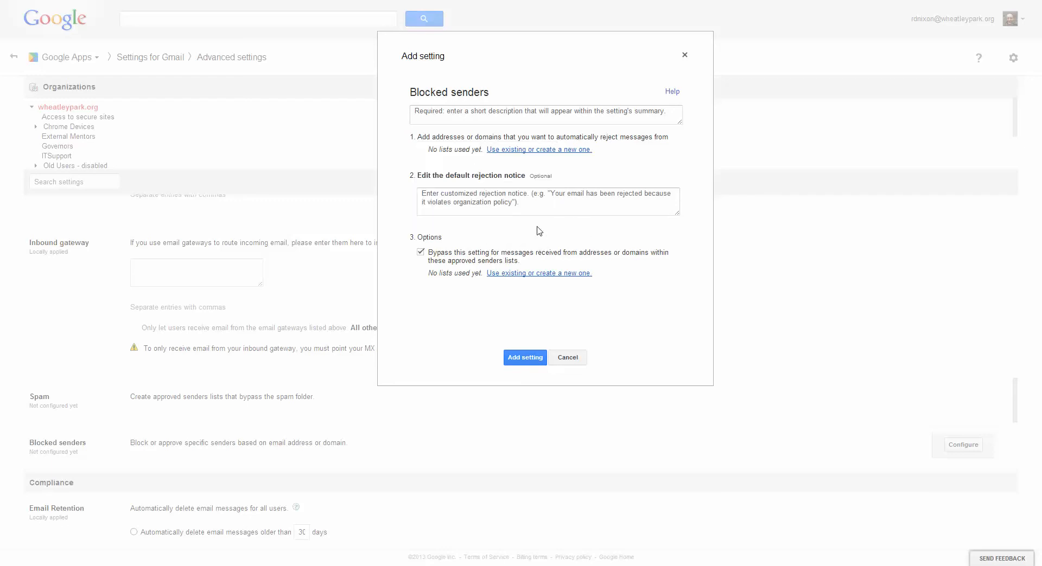
left_click(567, 358)
mouse_move(413, 405)
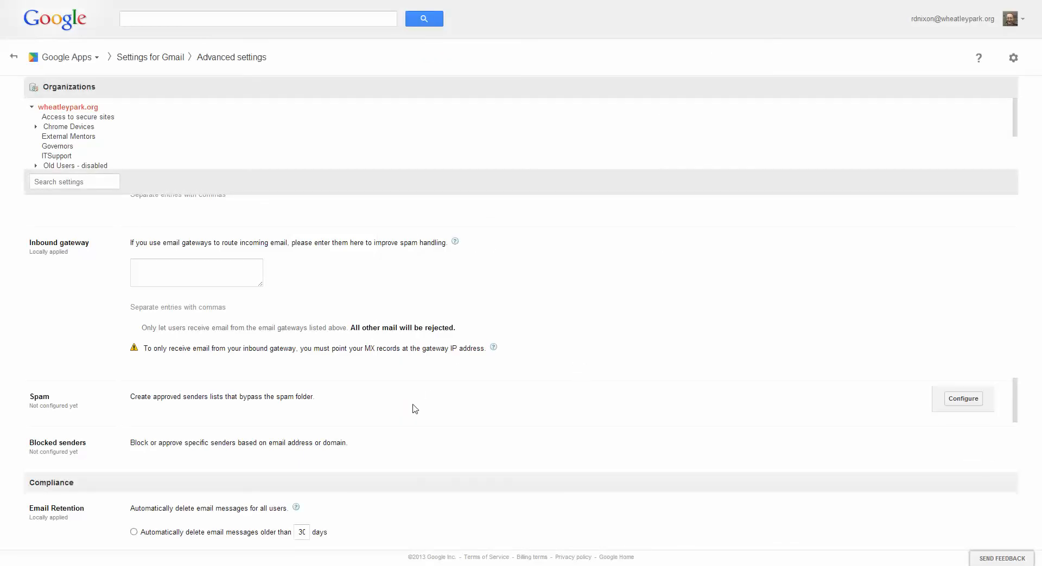
Review the Compliance section's Email Retention options and the existing Append footer text, leaving the footer unsaved.
scroll(350, 408, "down", 2)
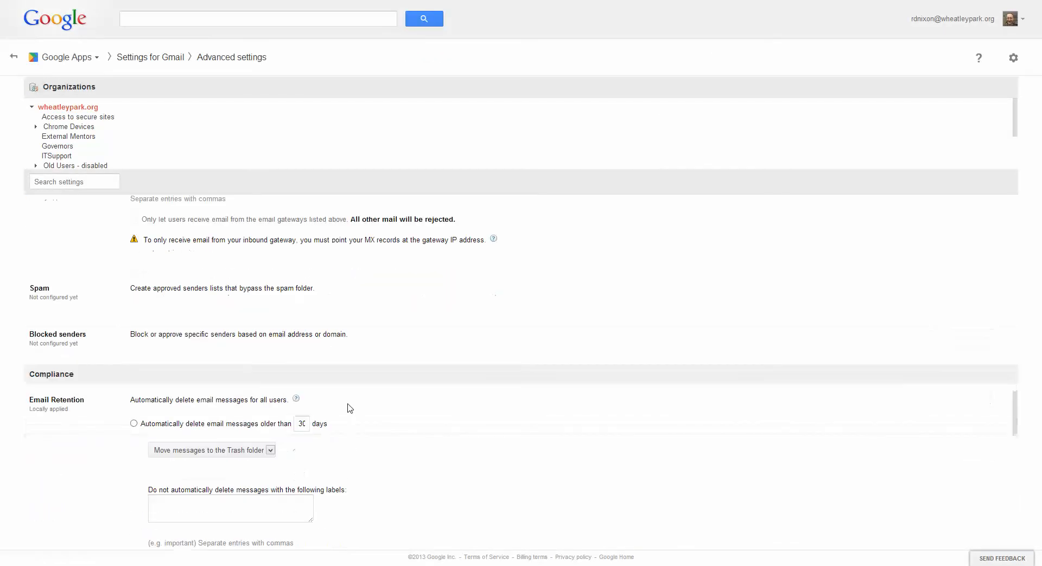
scroll(350, 408, "down", 2)
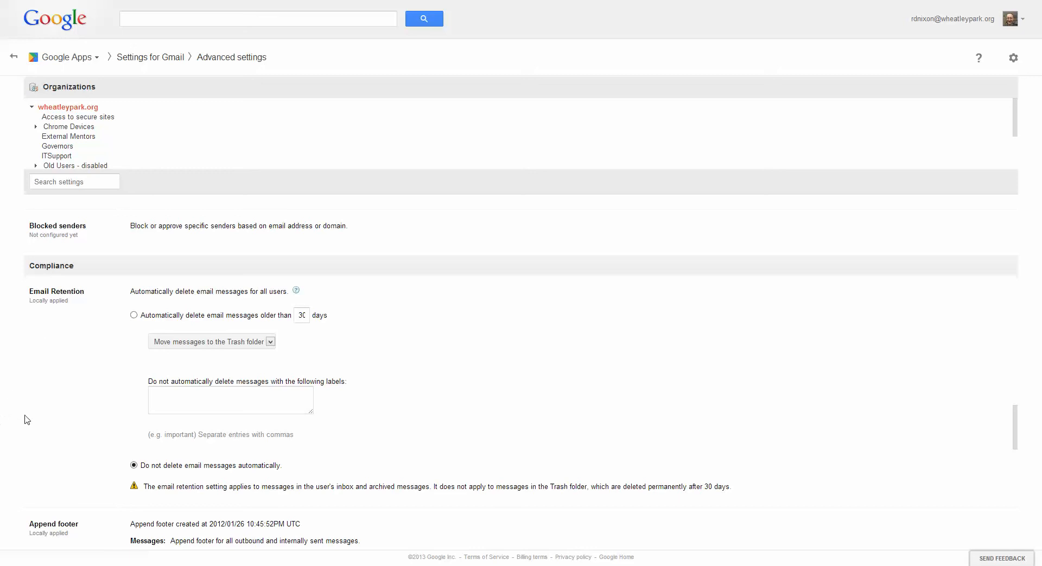
scroll(96, 411, "down", 1)
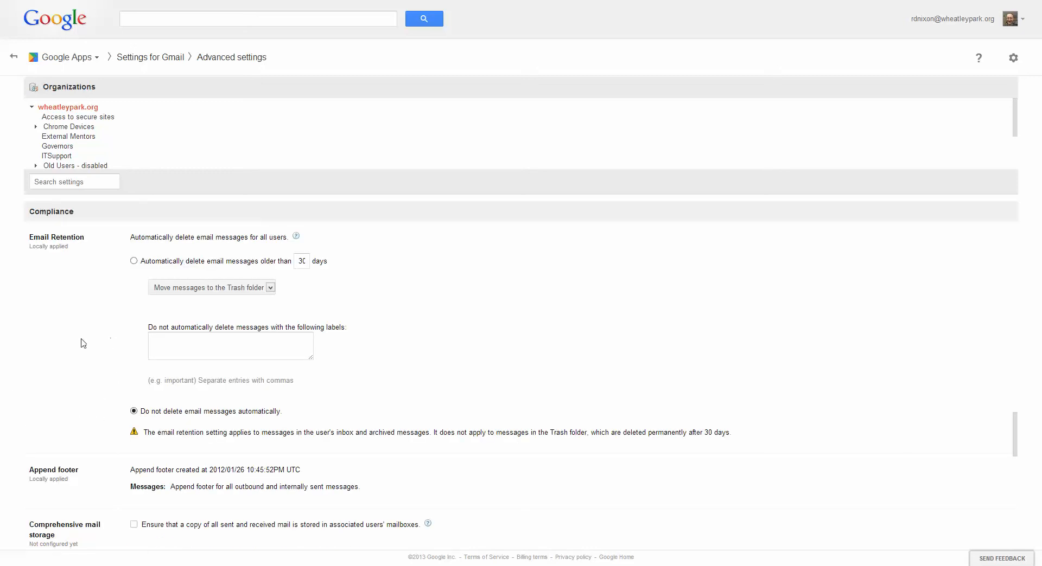
mouse_move(66, 477)
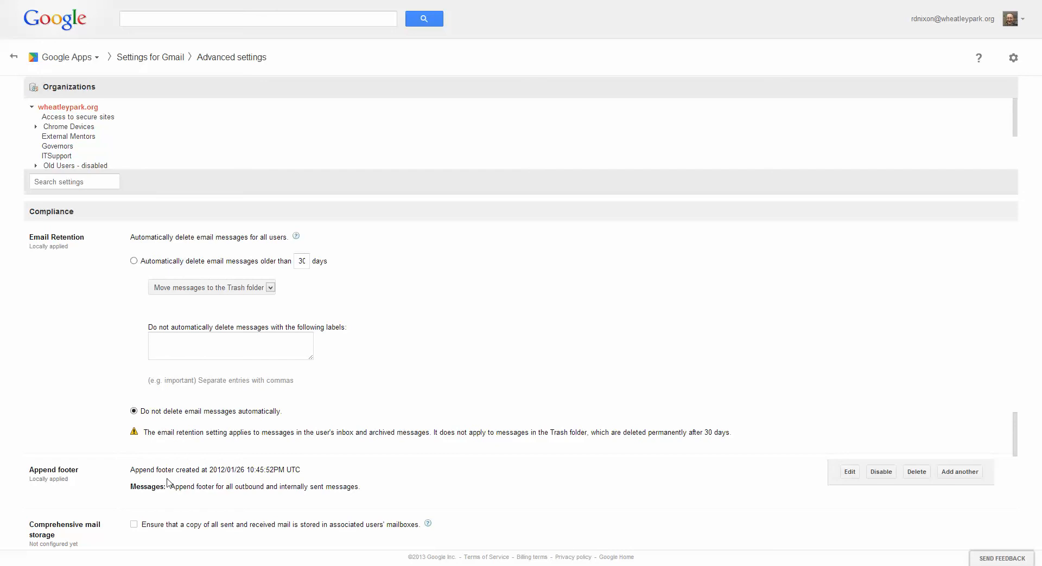
left_click(850, 472)
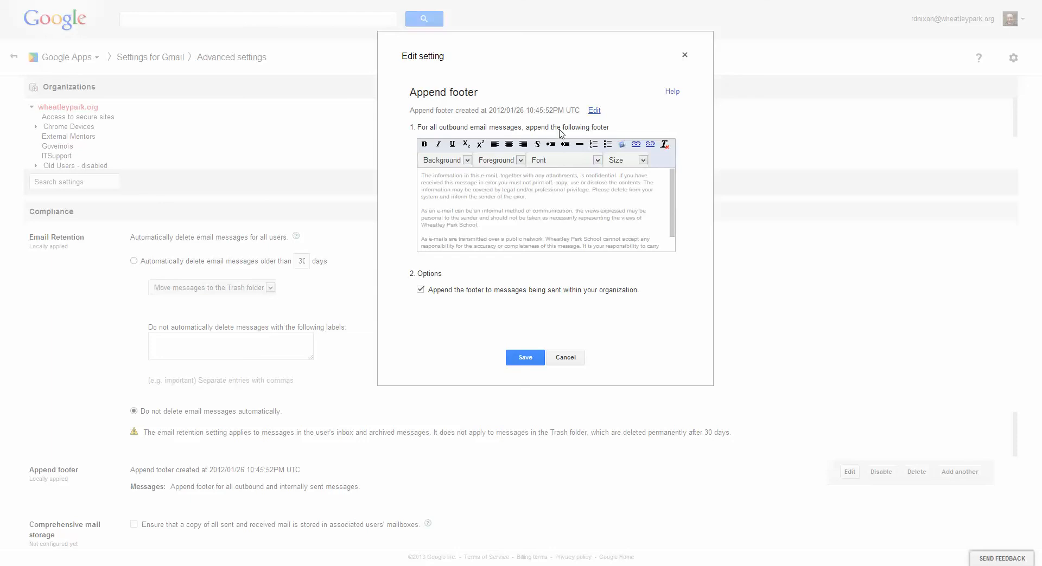
left_click(566, 358)
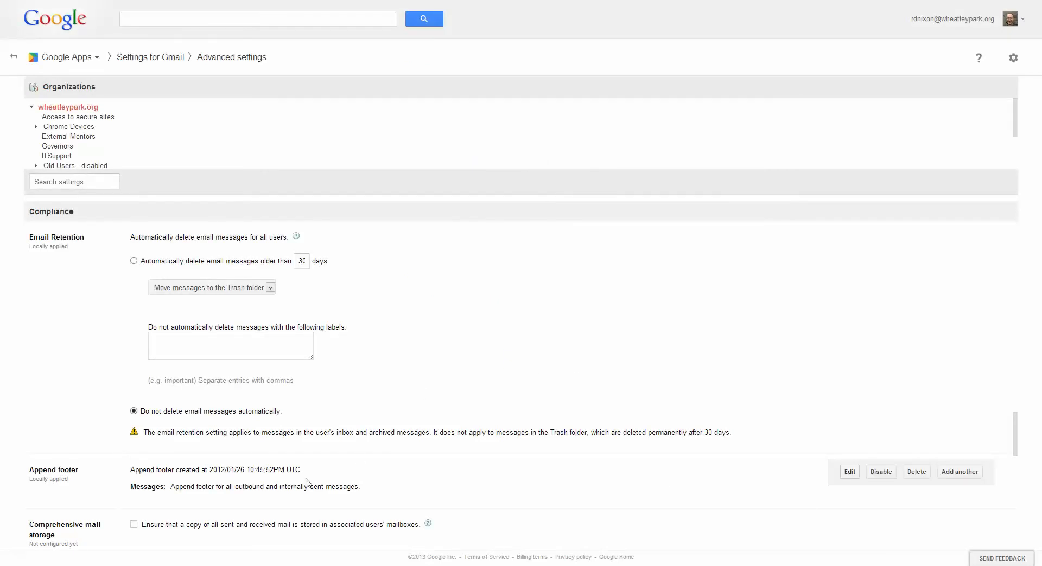
Review Comprehensive mail storage and examine the Restrict delivery setting's allowed domains, rejection notice and internal bypass options, without adding the setting.
scroll(306, 483, "down", 2)
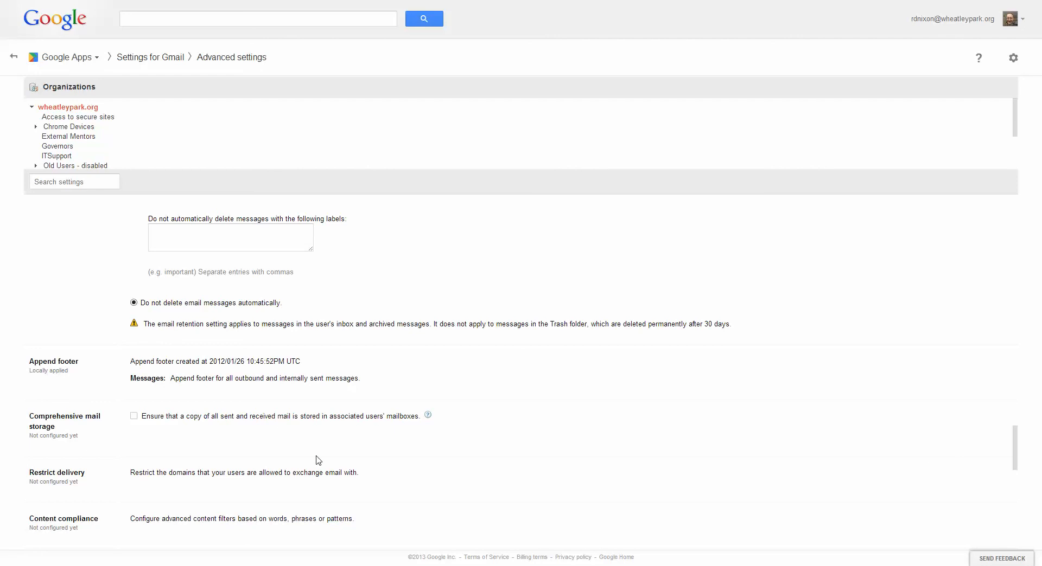
scroll(319, 460, "down", 1)
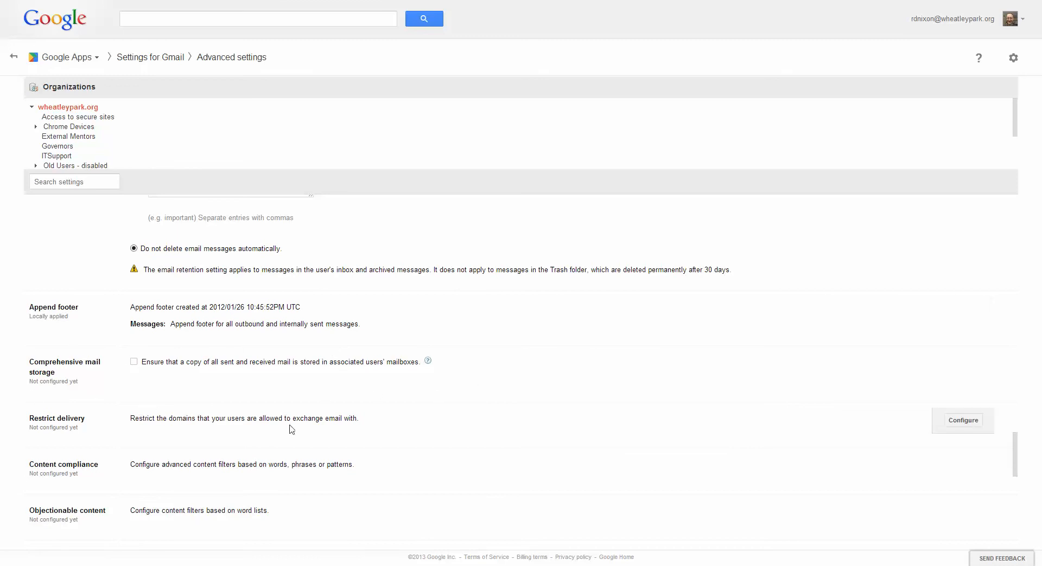
scroll(294, 430, "down", 1)
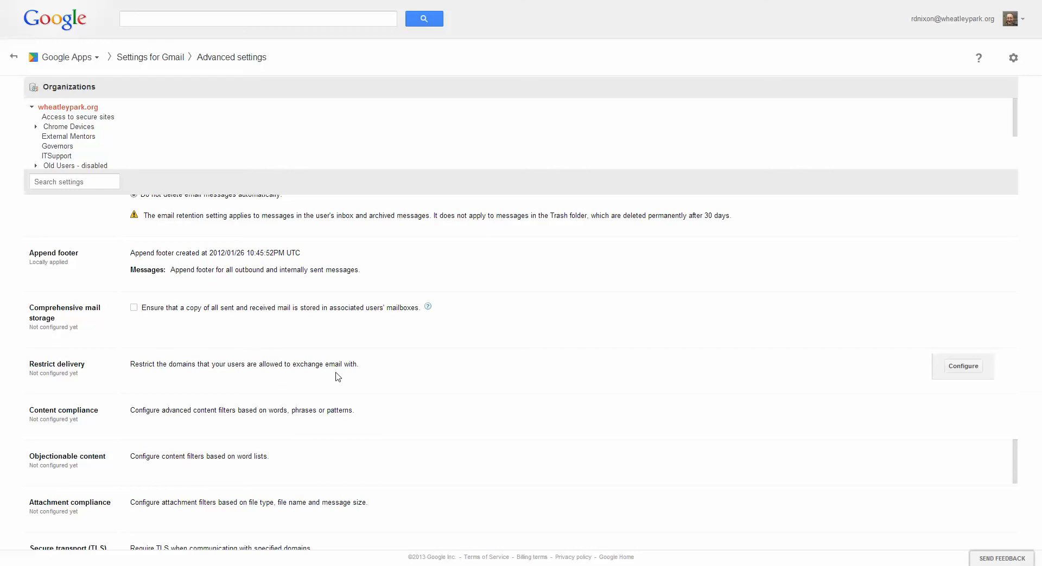
left_click(970, 369)
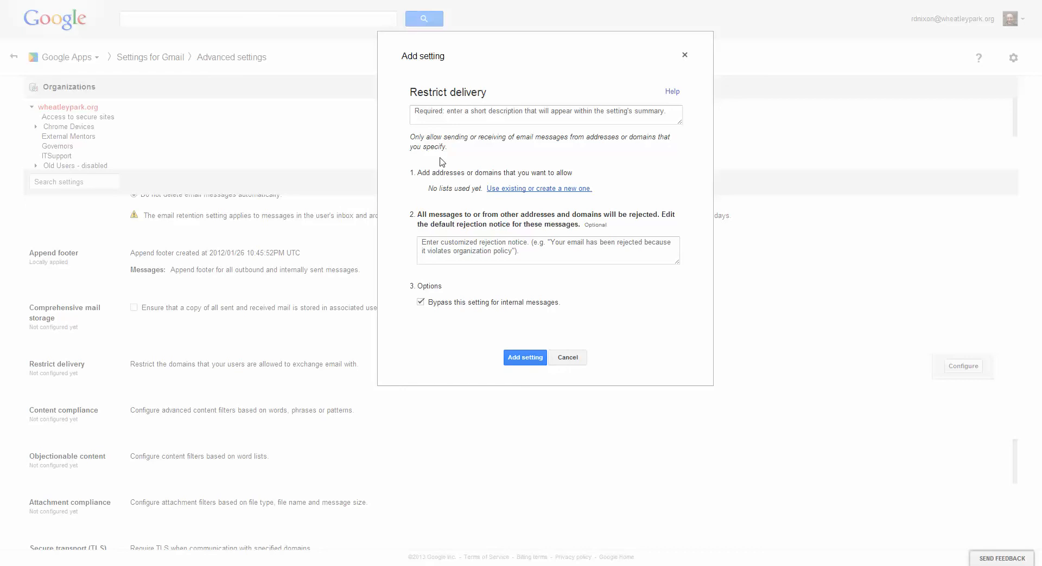
left_click(569, 360)
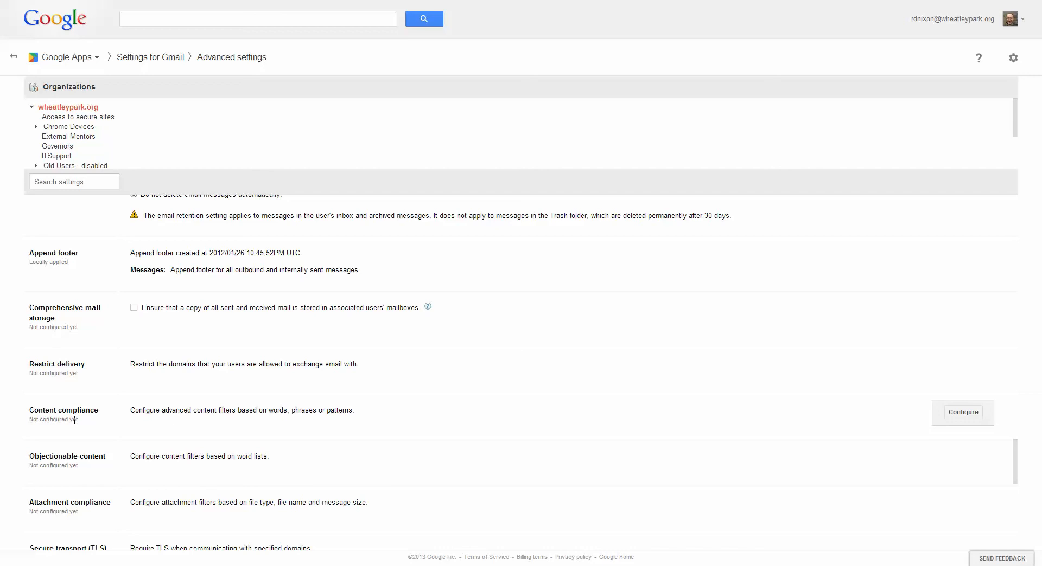
Start a Content compliance setting described as "Student content." that affects inbound, outbound, internal sending and internal receiving messages.
left_click(963, 413)
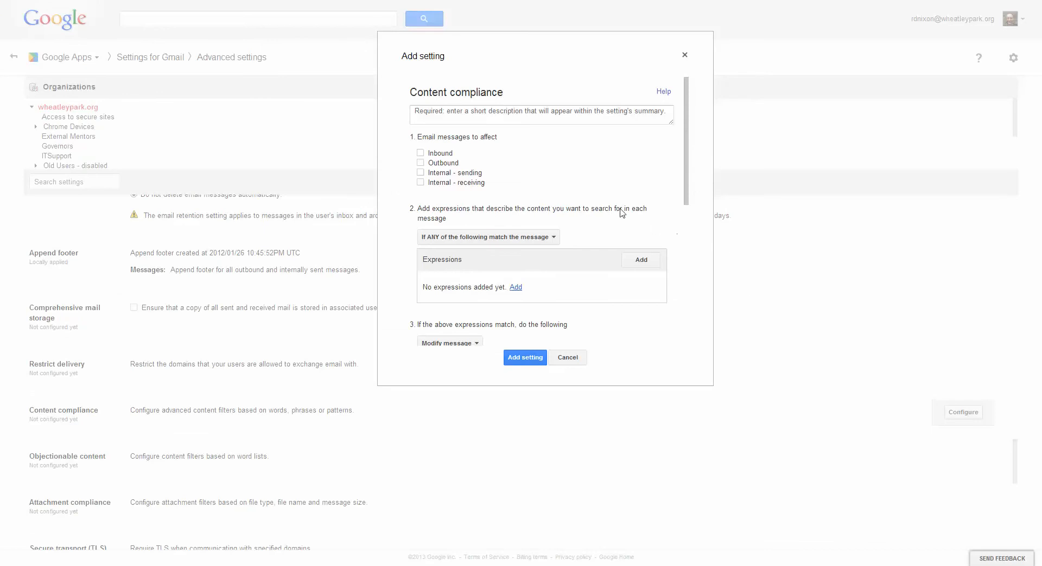
left_click(467, 116)
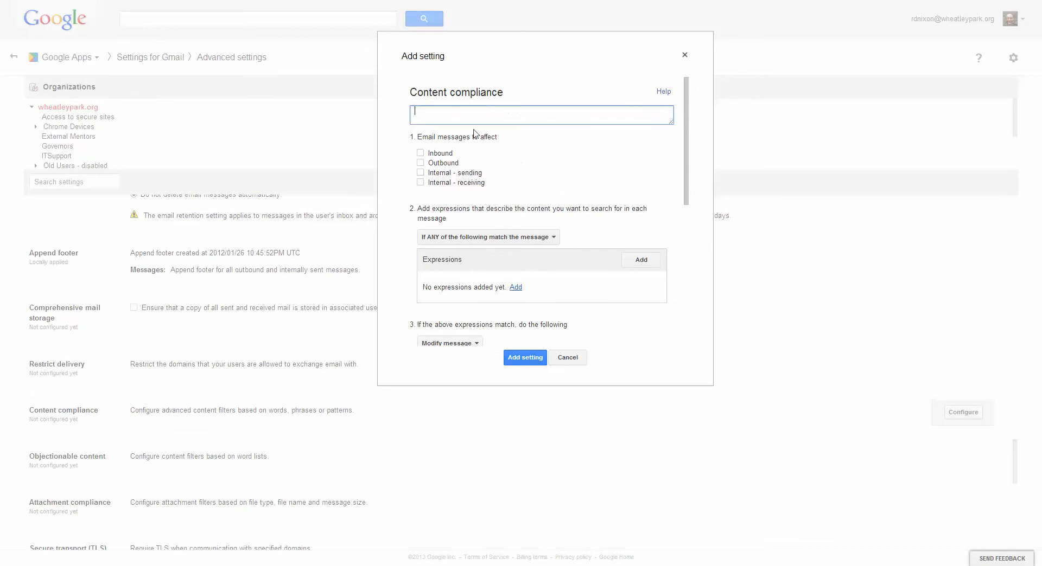
type("Student content")
left_click(421, 183)
left_click(421, 172)
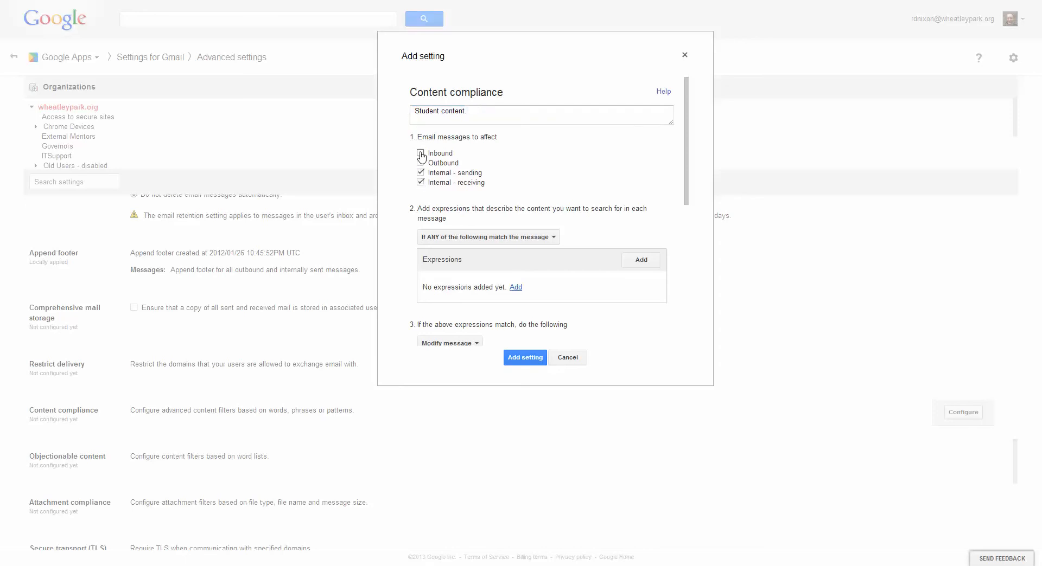
left_click(421, 154)
Examine the ANY and ALL match conditions for the content compliance expressions, keeping the ANY condition.
scroll(682, 185, "down", 1)
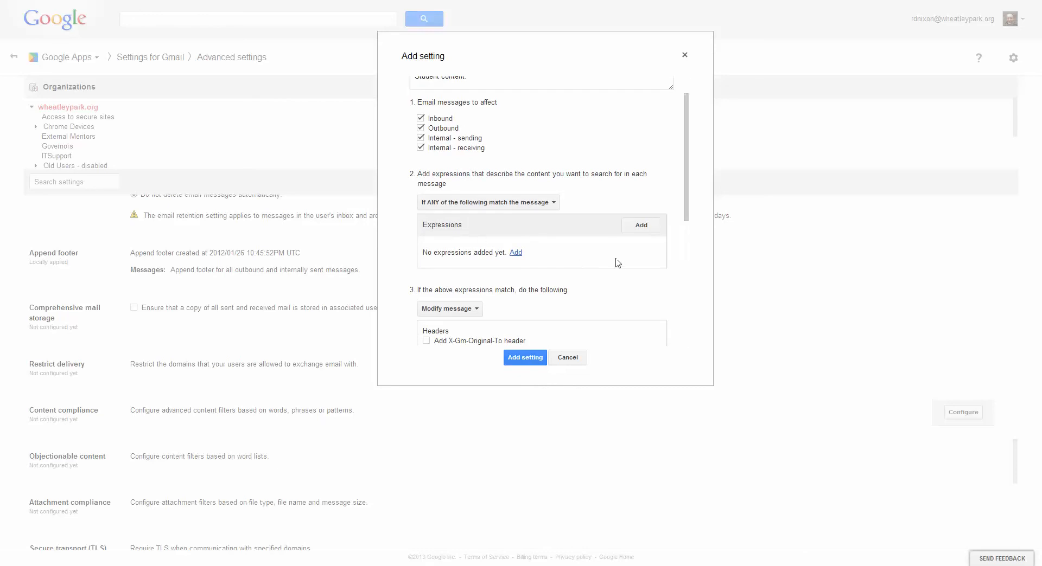
left_click_drag(685, 206, 688, 222)
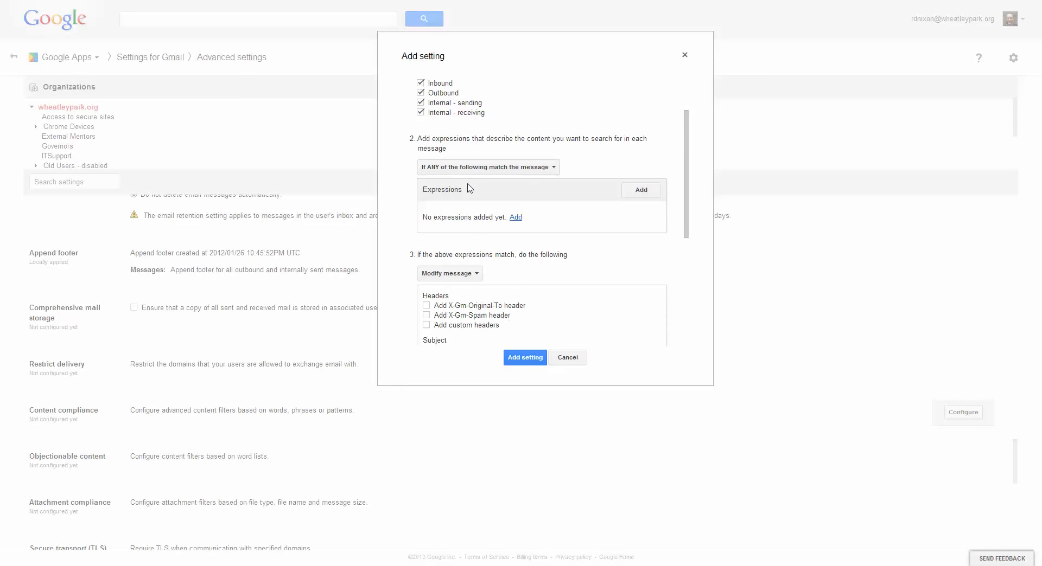
left_click(544, 169)
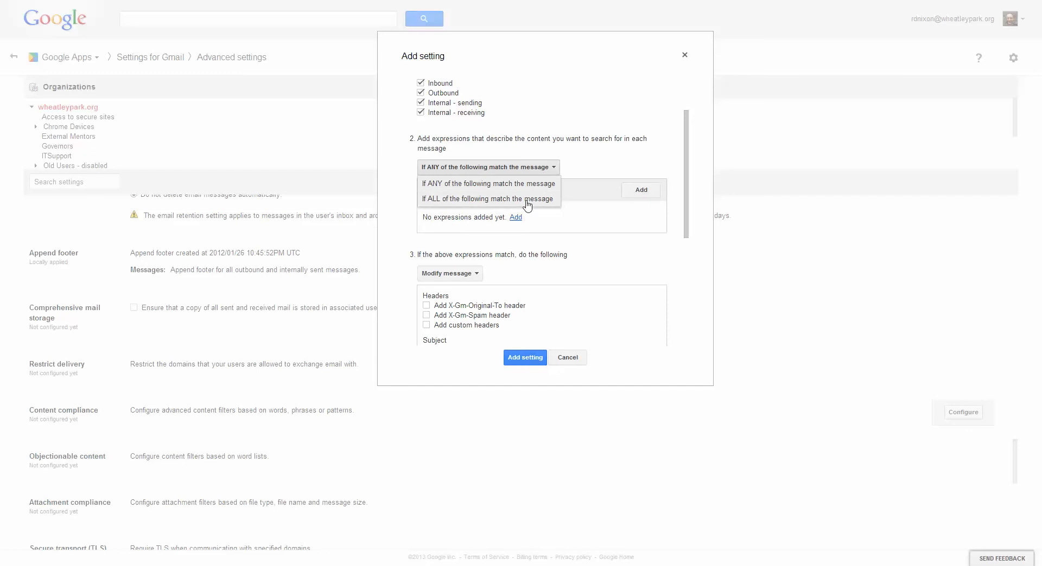
left_click(619, 163)
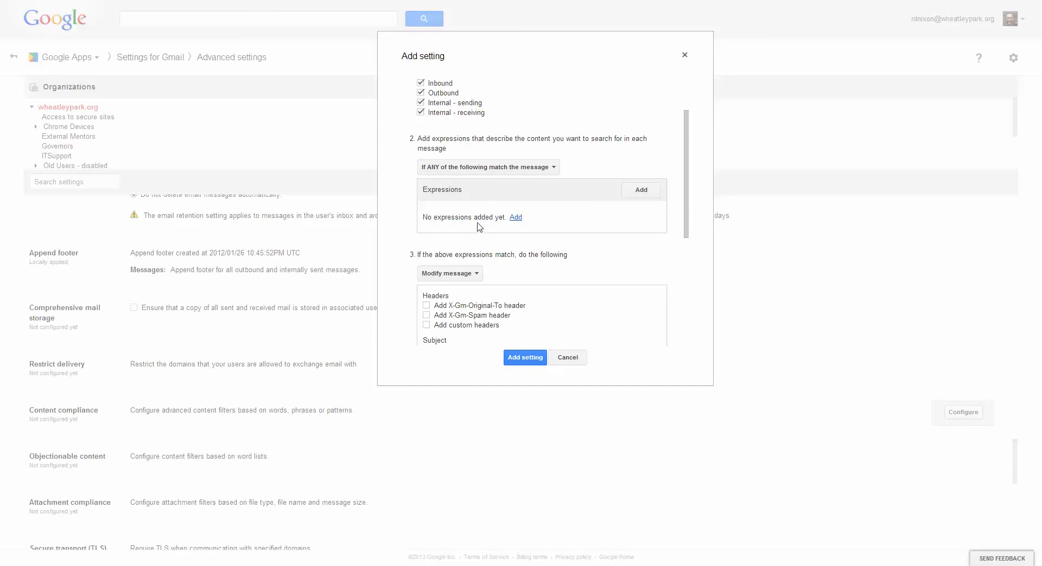
left_click(504, 171)
left_click(616, 168)
Start a content compliance expression using Advanced content match with the message Subject as its location.
left_click(515, 219)
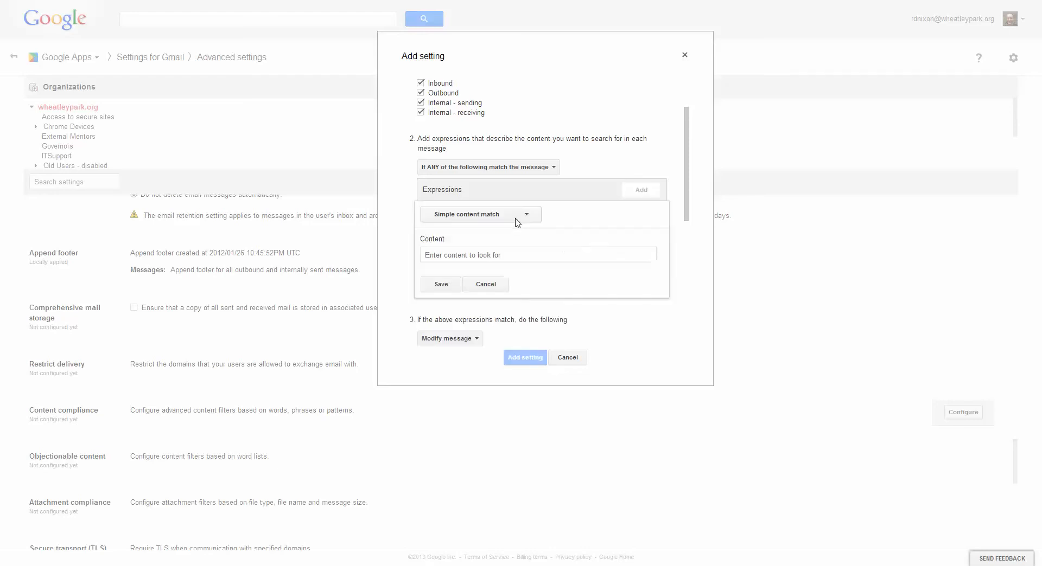
scroll(582, 232, "down", 1)
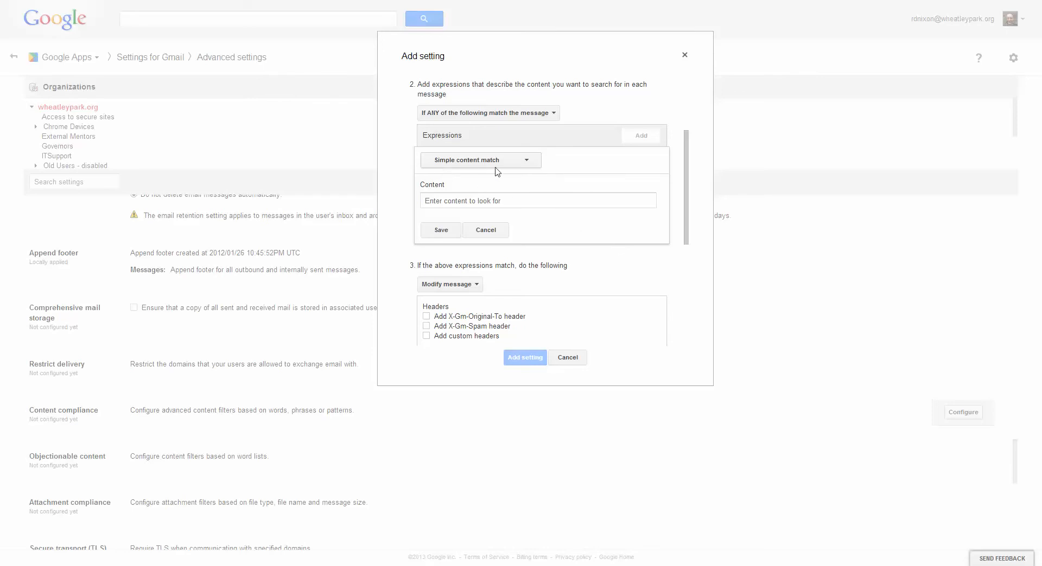
left_click(561, 203)
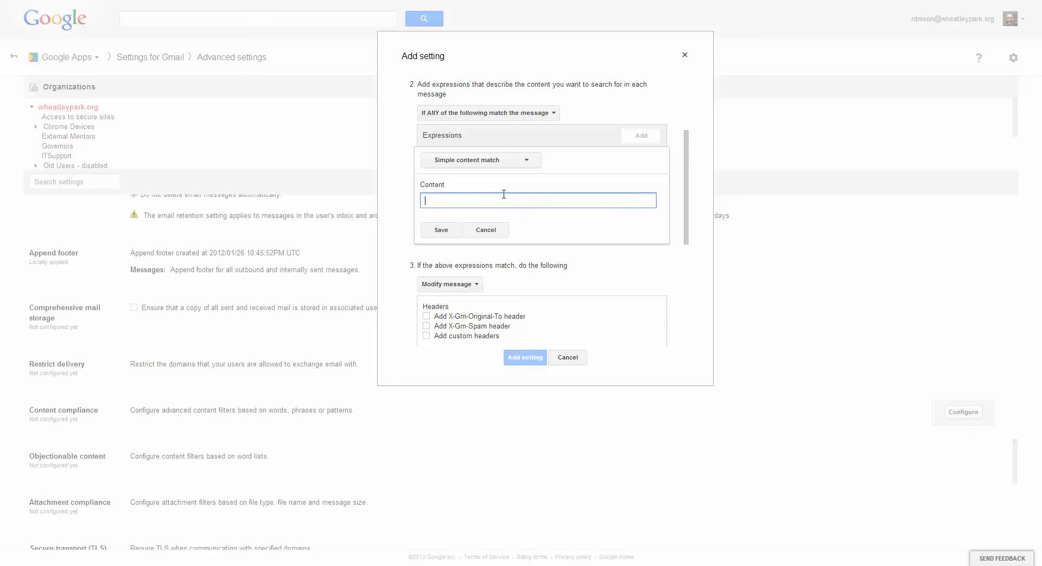
left_click(528, 162)
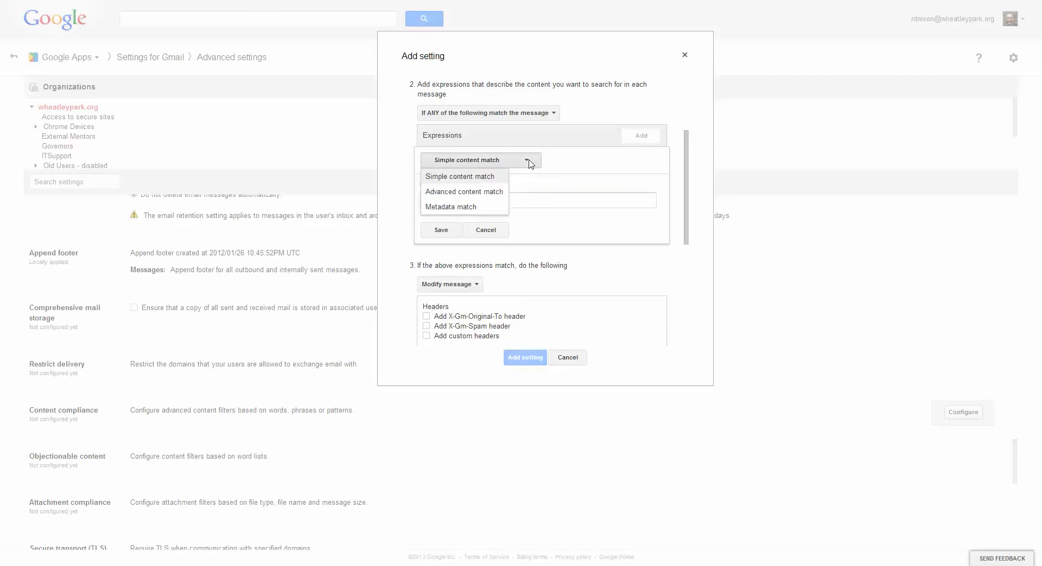
left_click(495, 192)
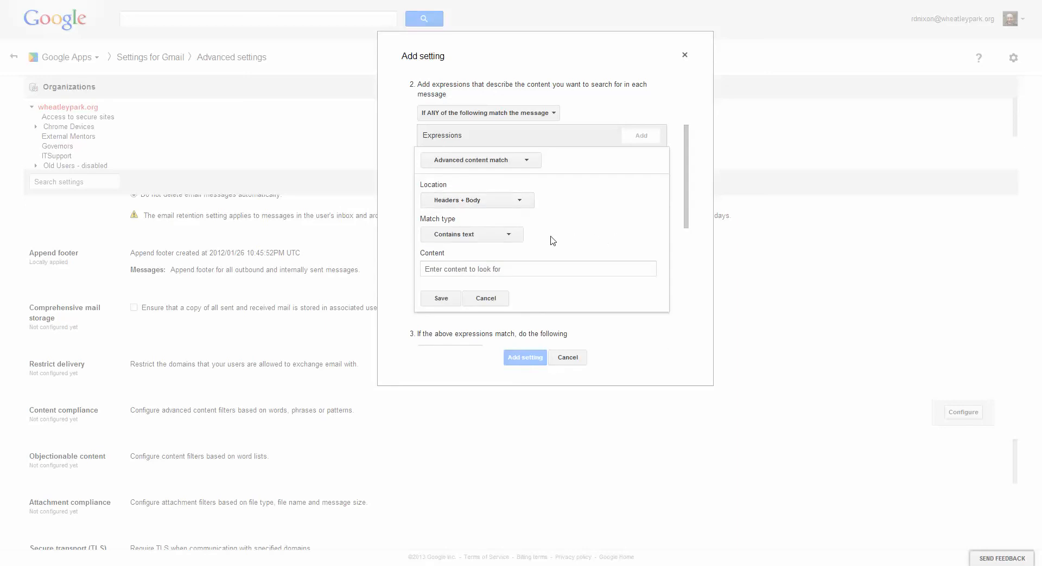
left_click(490, 210)
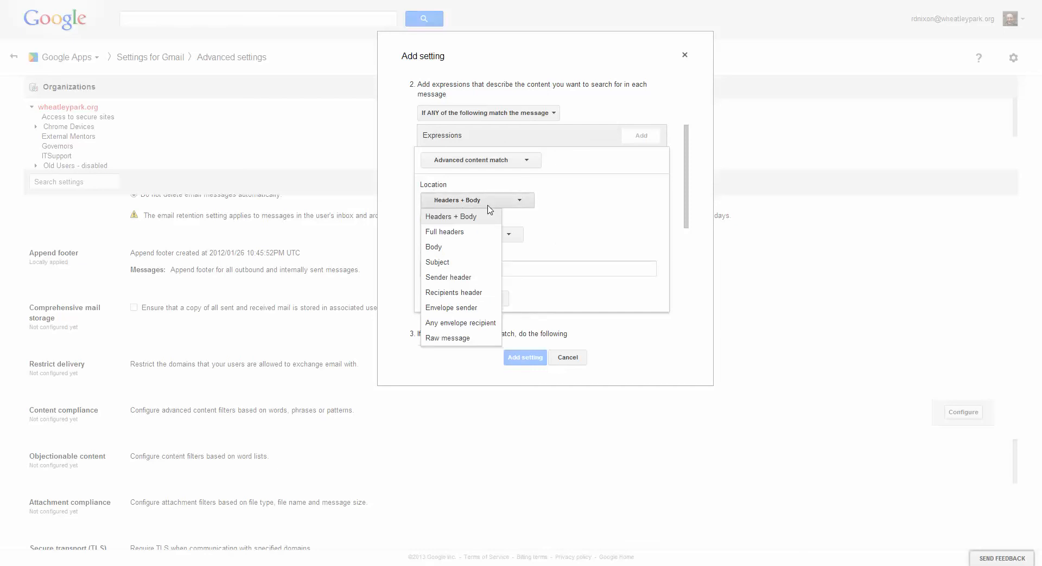
left_click(455, 268)
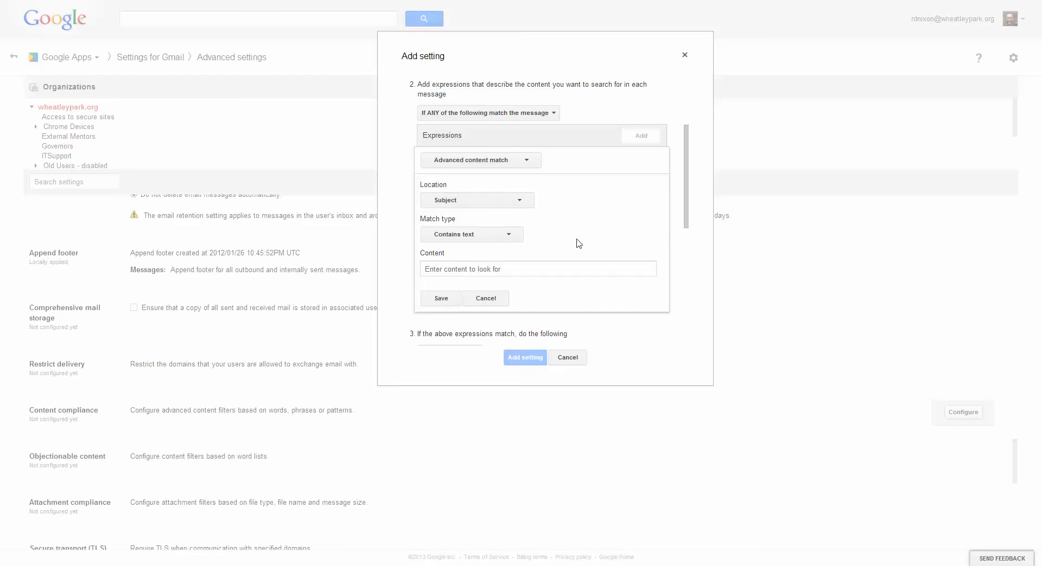
Examine the expression's match types and location choices, keeping Contains text and Subject.
left_click(488, 240)
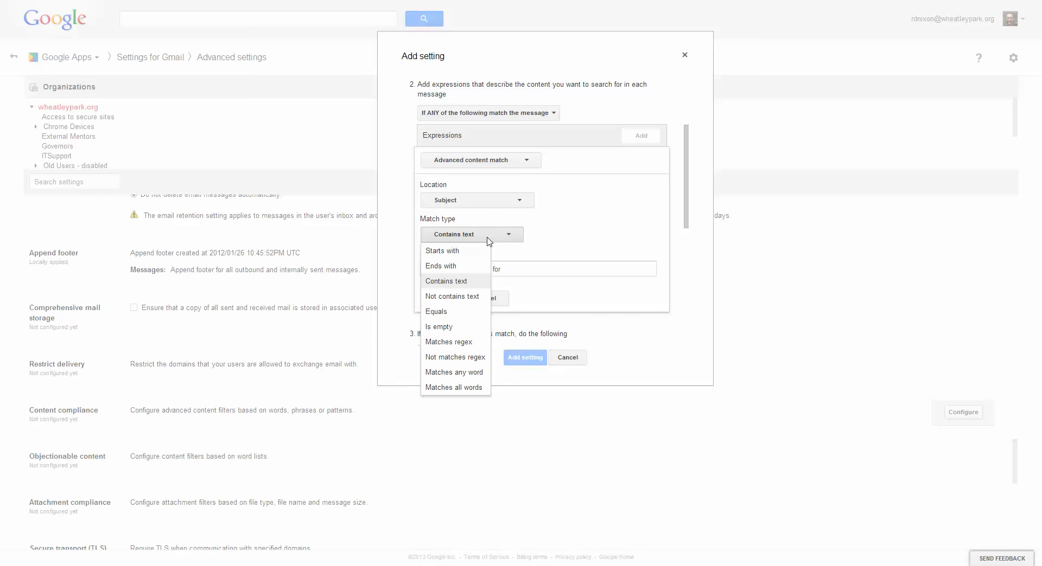
left_click(489, 240)
left_click(454, 269)
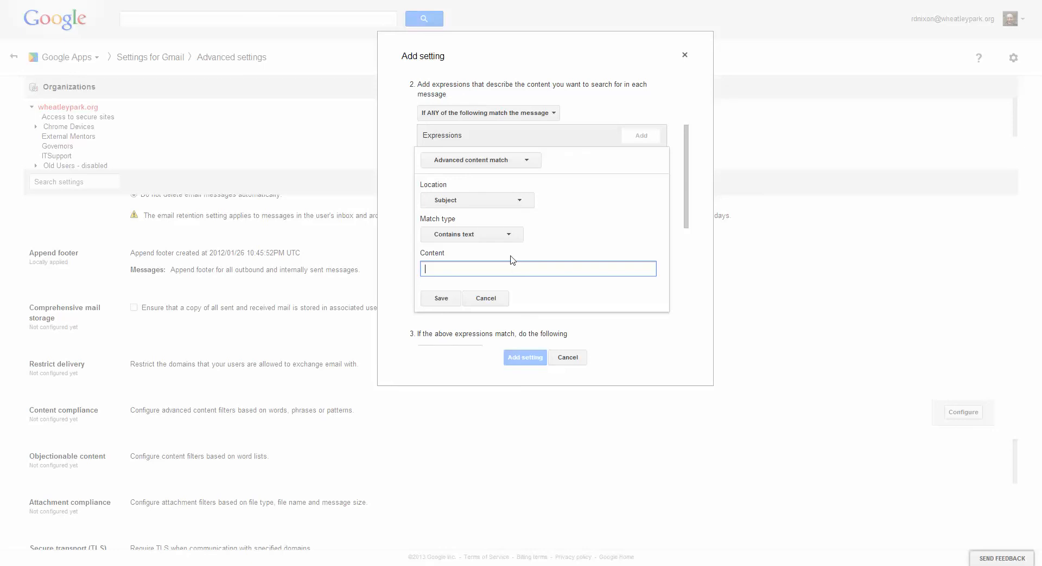
left_click(512, 236)
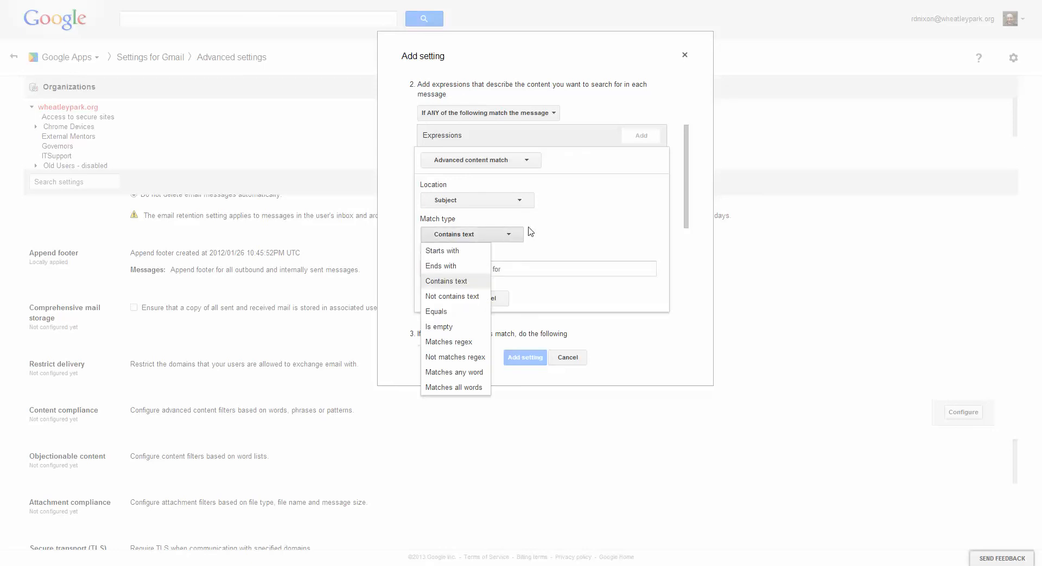
left_click(525, 202)
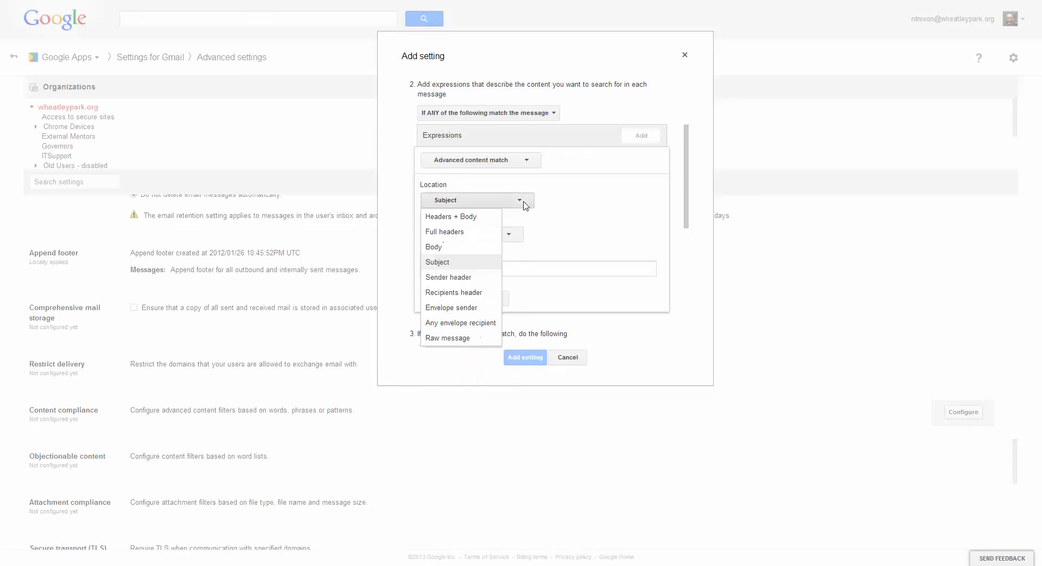
left_click(589, 217)
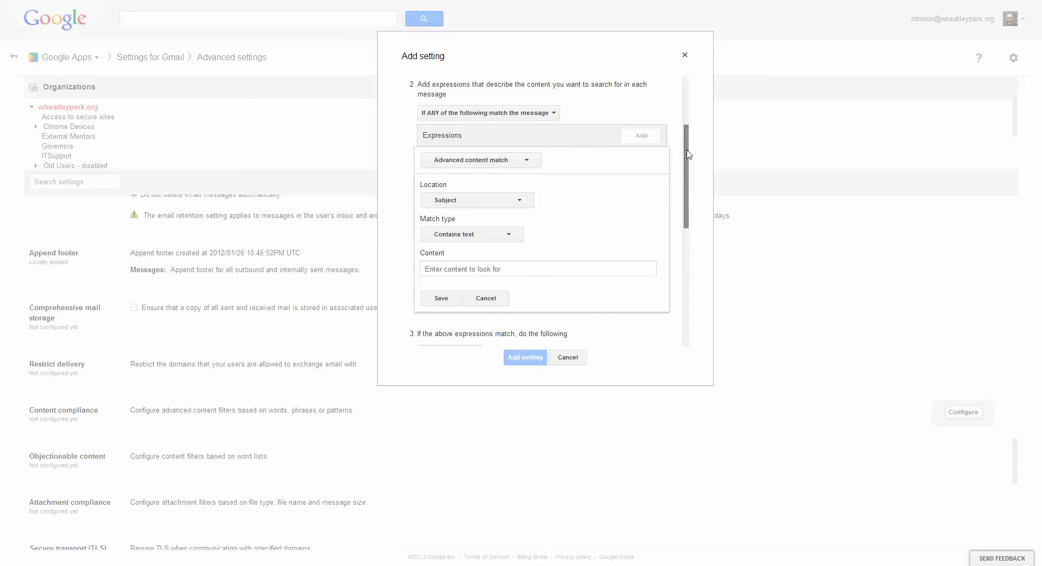
Examine the Reject message action with its custom rejection notice and the match types, and return the action to Modify message.
left_click_drag(687, 154, 696, 240)
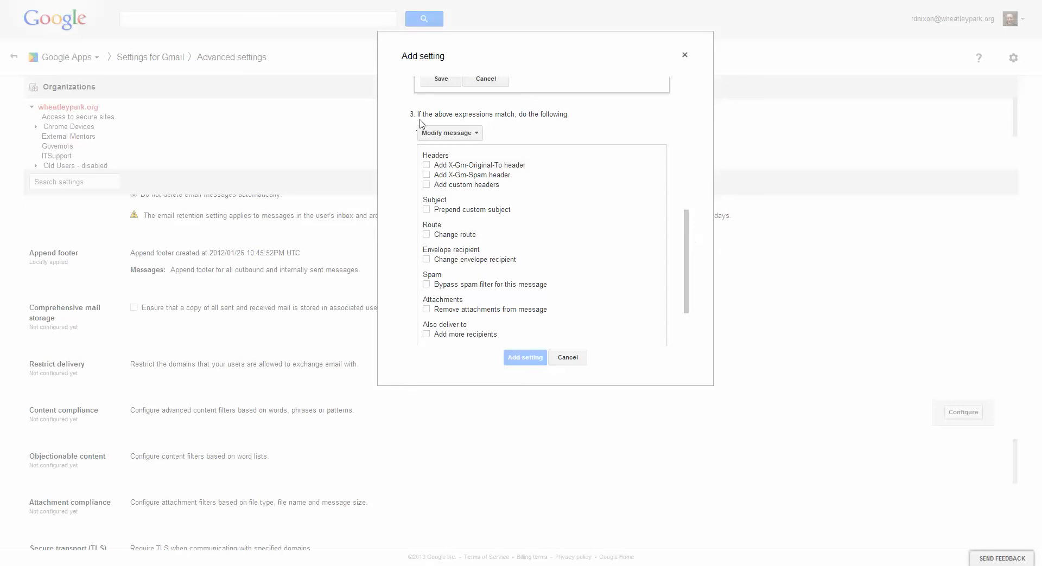
left_click(476, 136)
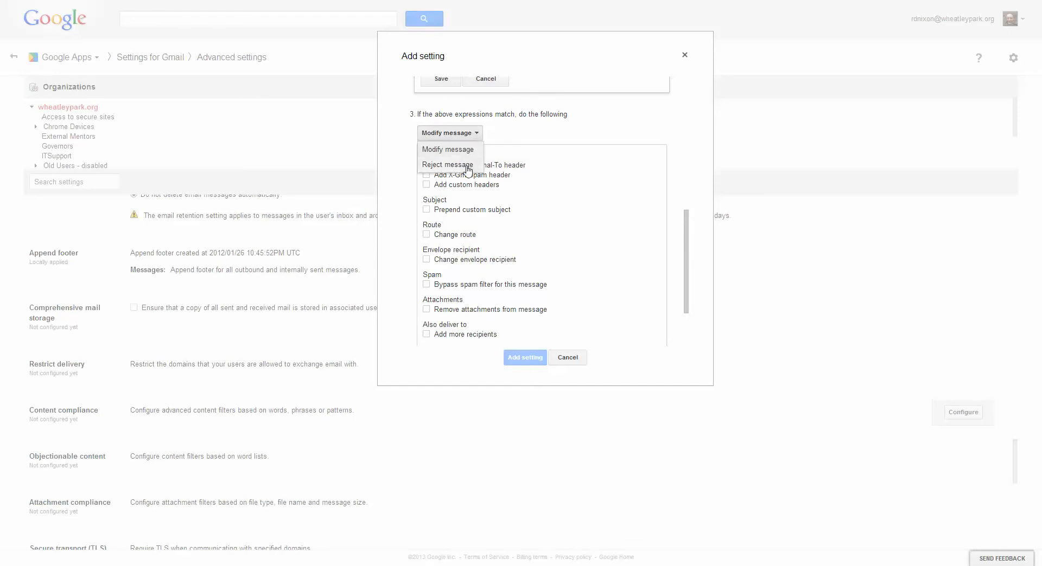
left_click(468, 166)
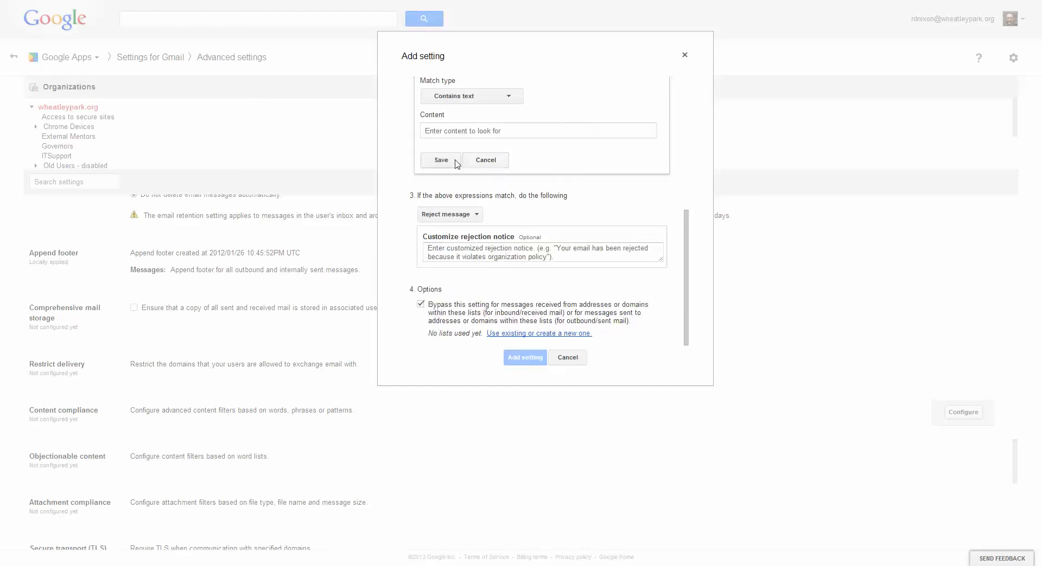
left_click(443, 131)
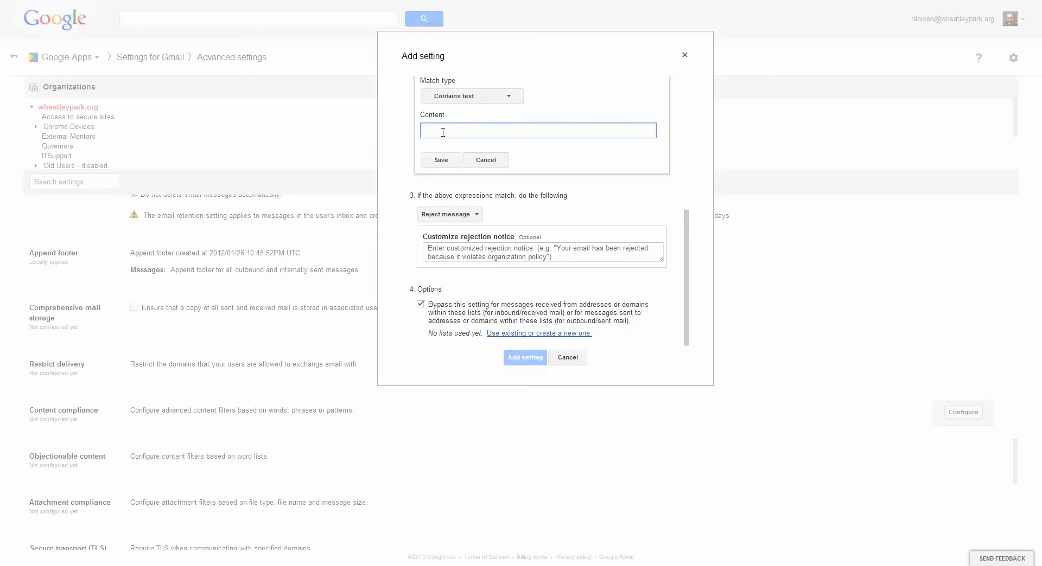
left_click(505, 102)
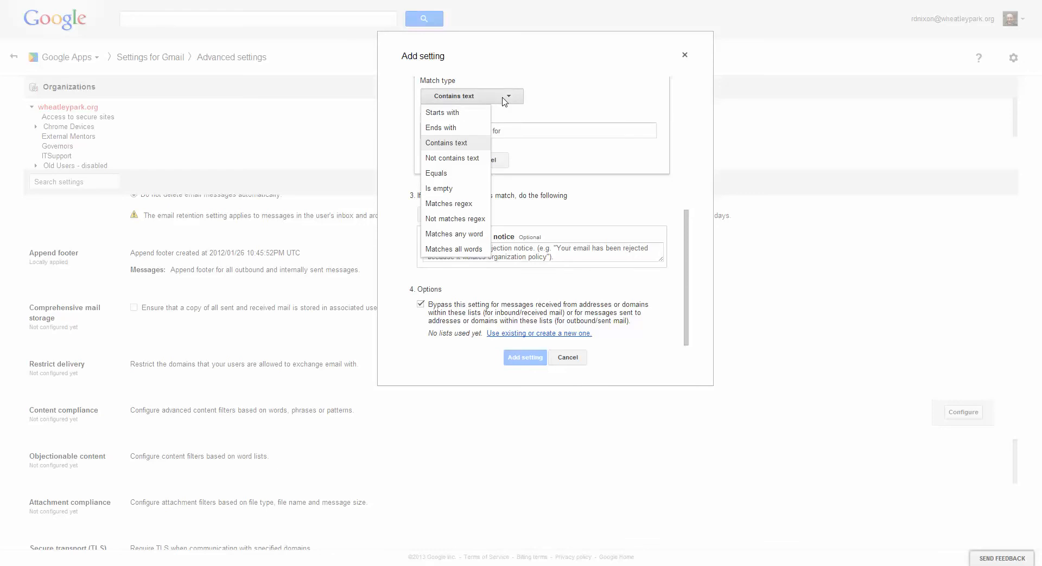
left_click(503, 101)
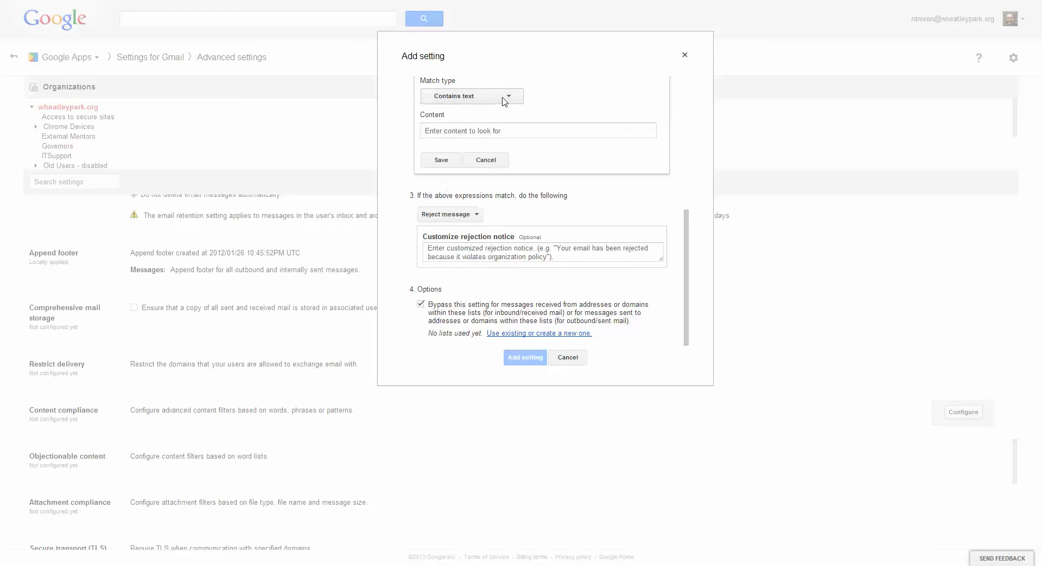
left_click(463, 216)
left_click(462, 232)
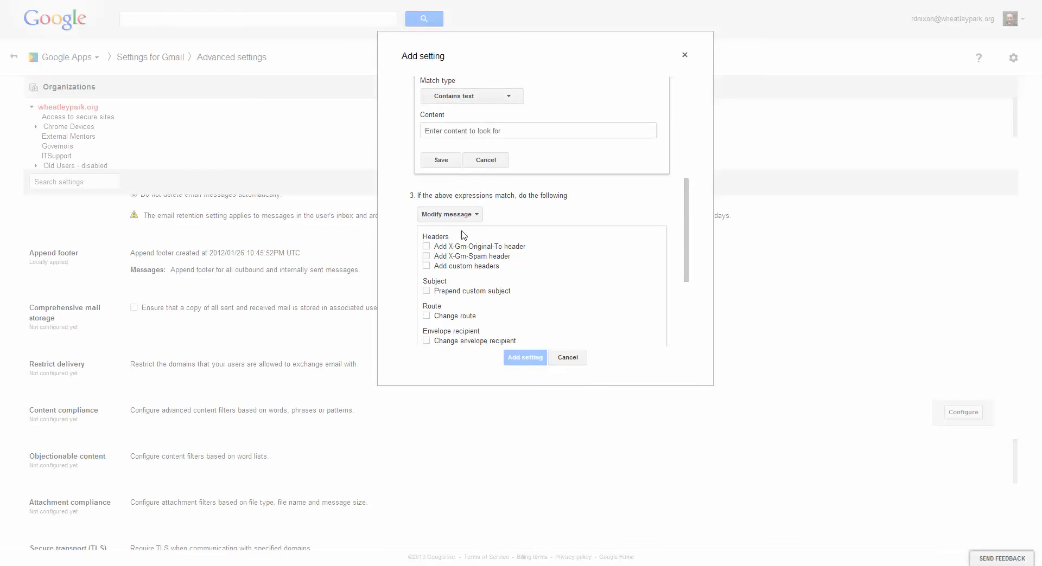
Examine the custom headers and Prepend custom subject options of the Modify message action, leaving both disabled.
left_click_drag(688, 228, 685, 275)
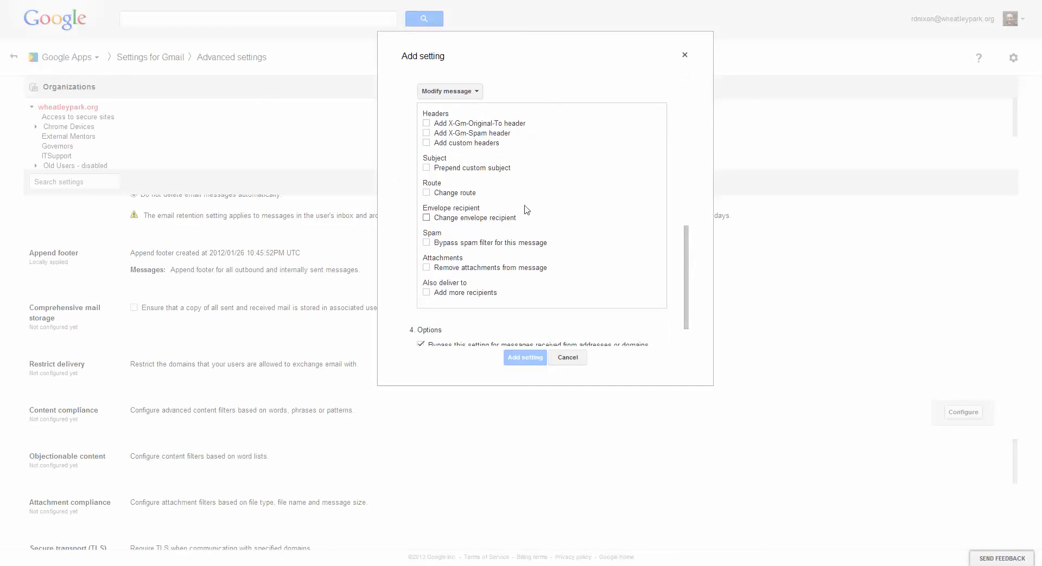
left_click(426, 143)
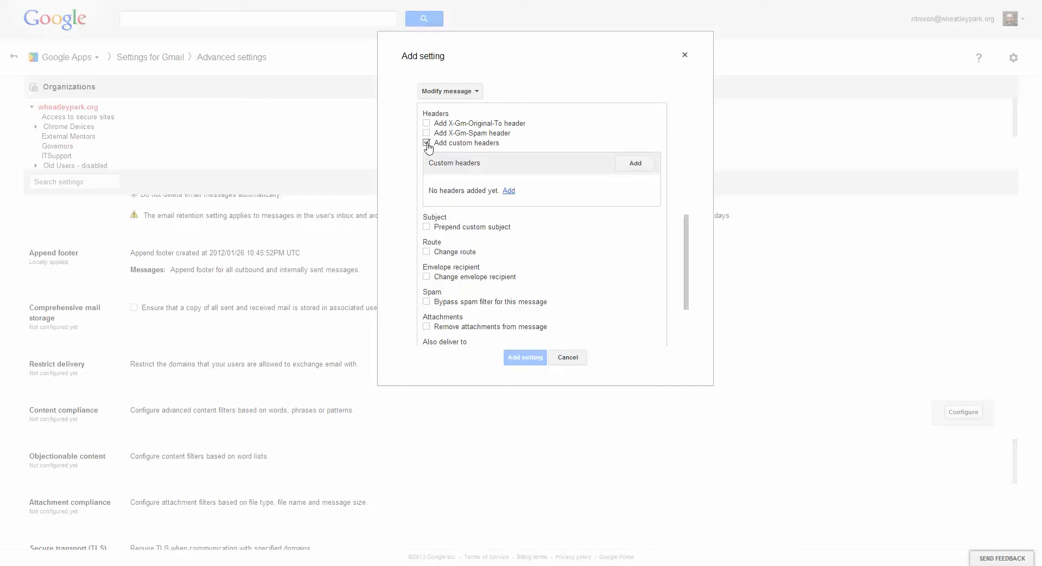
left_click(426, 143)
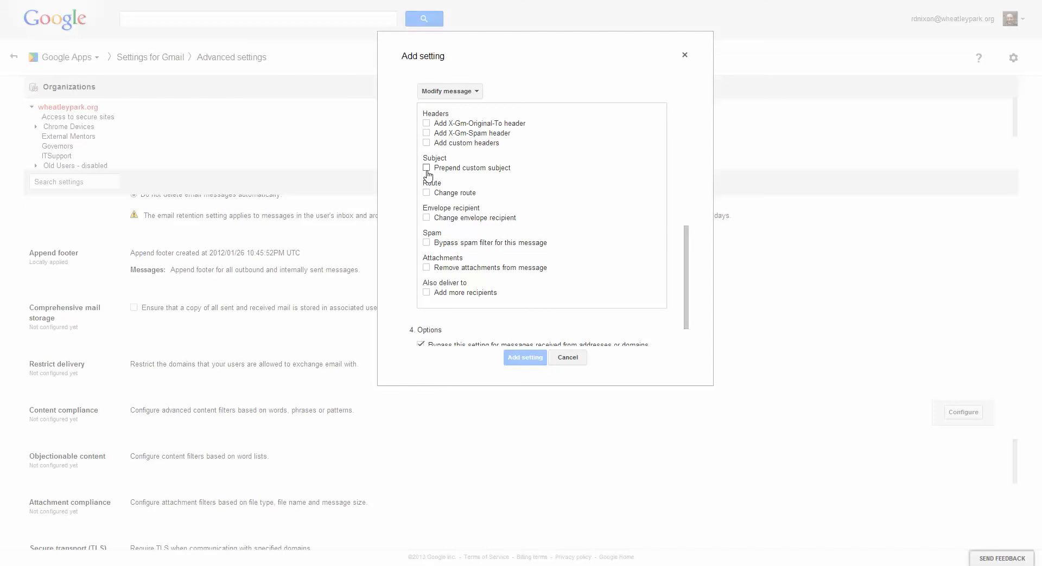
left_click(427, 169)
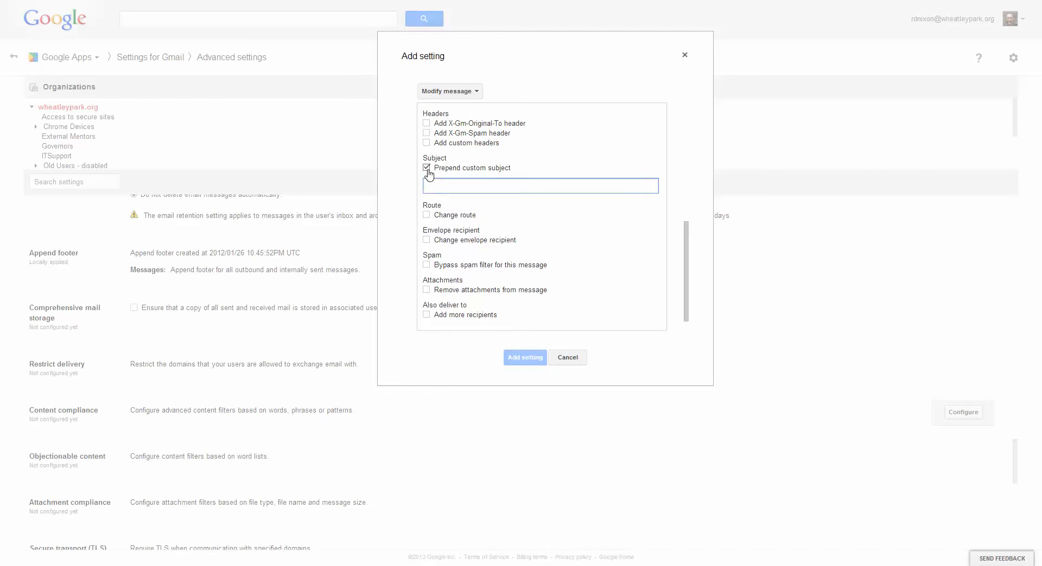
left_click(427, 169)
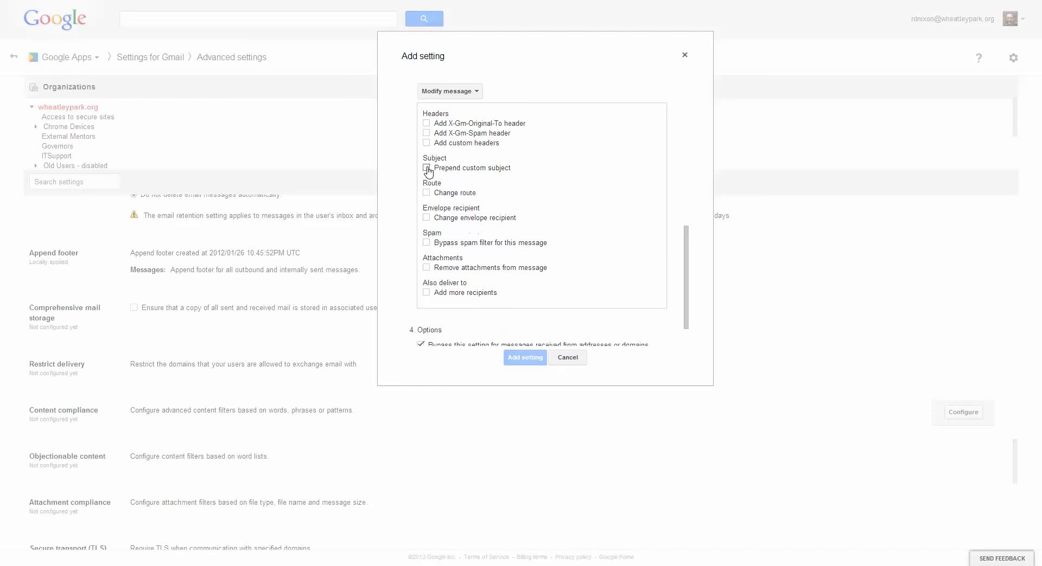
Examine the Change envelope recipient choices and the remaining bypass options, and discard the content compliance setting without adding it.
left_click(427, 219)
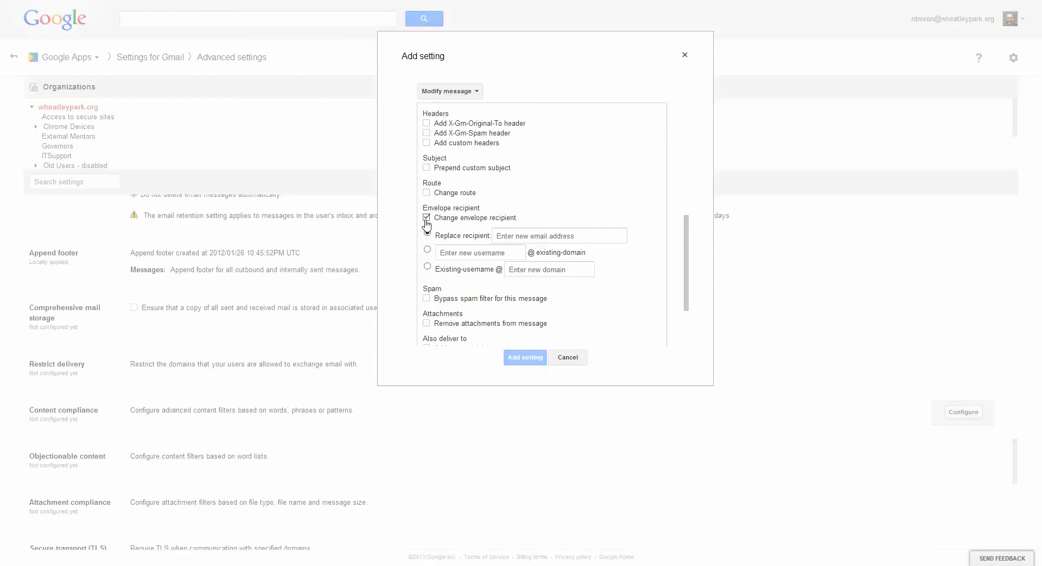
left_click(517, 237)
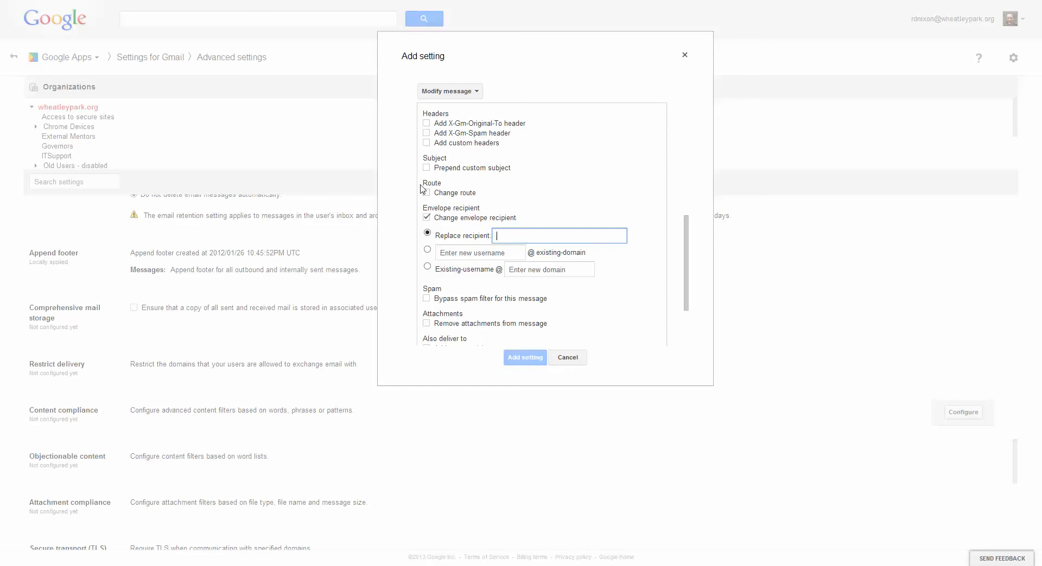
left_click_drag(685, 251, 691, 274)
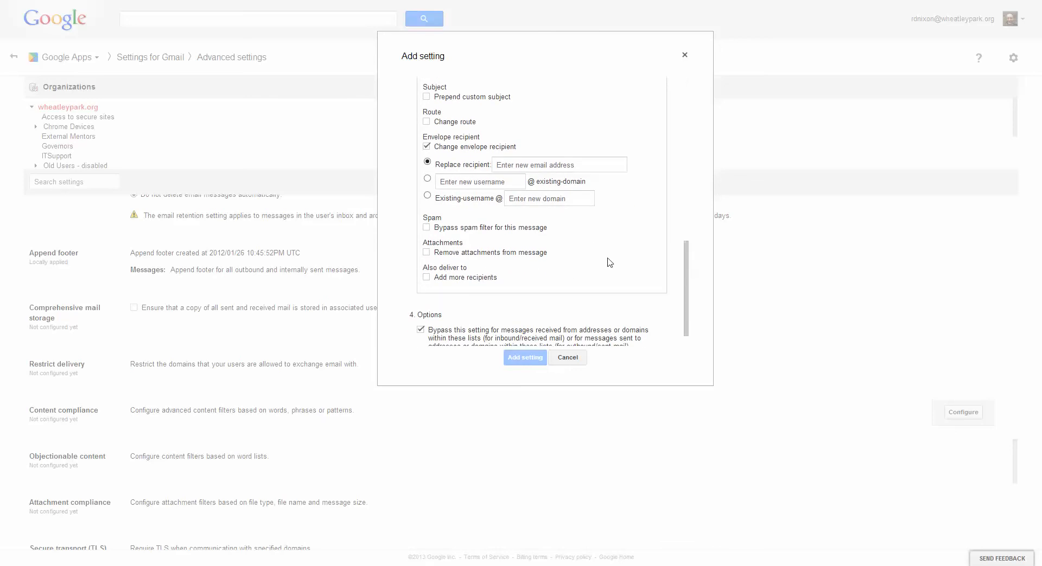
left_click_drag(688, 307, 692, 324)
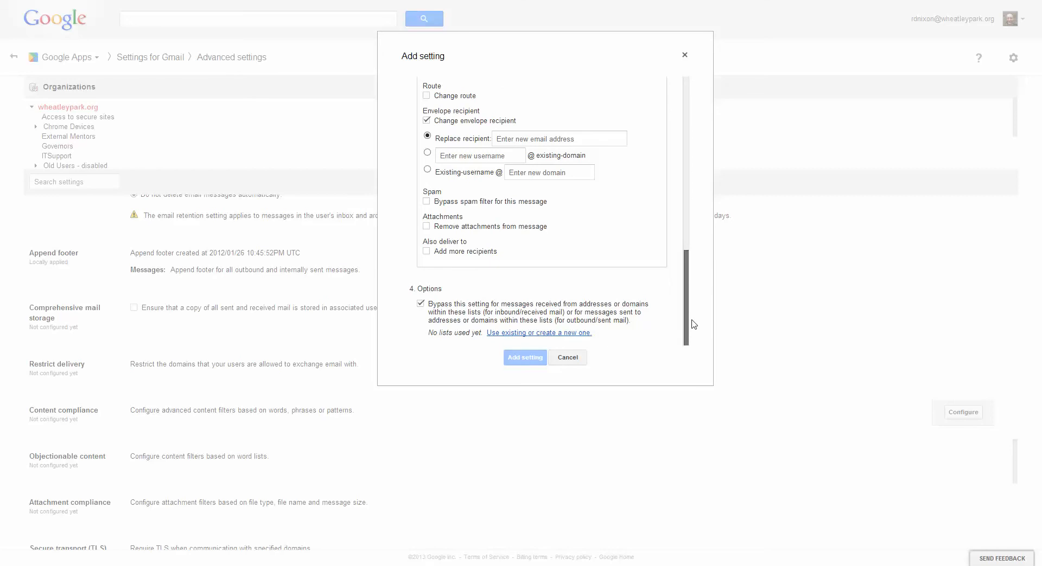
left_click(573, 361)
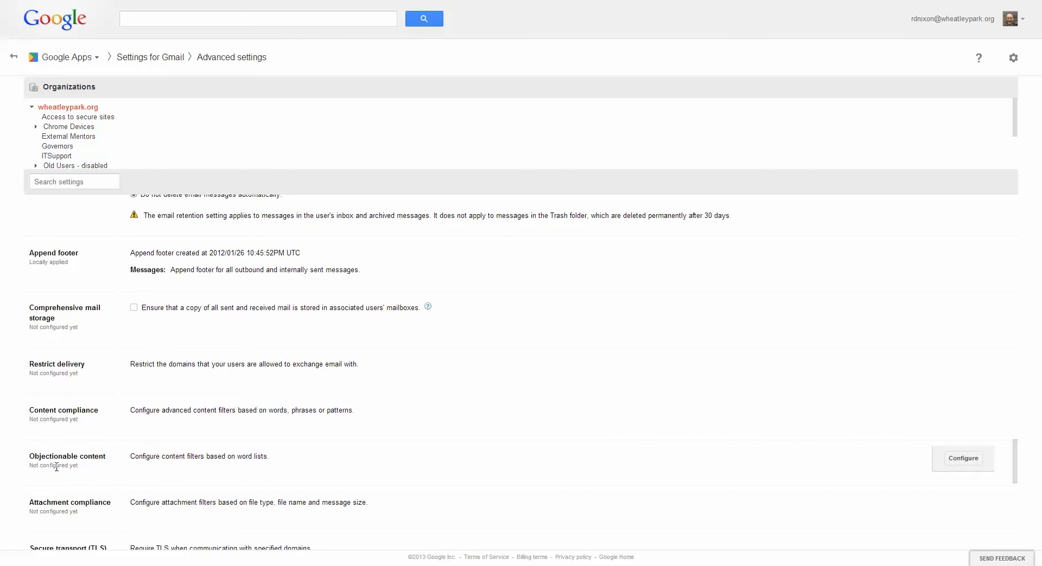
Start an Objectionable content setting that affects inbound, outbound, internal sending and internal receiving messages.
left_click(954, 466)
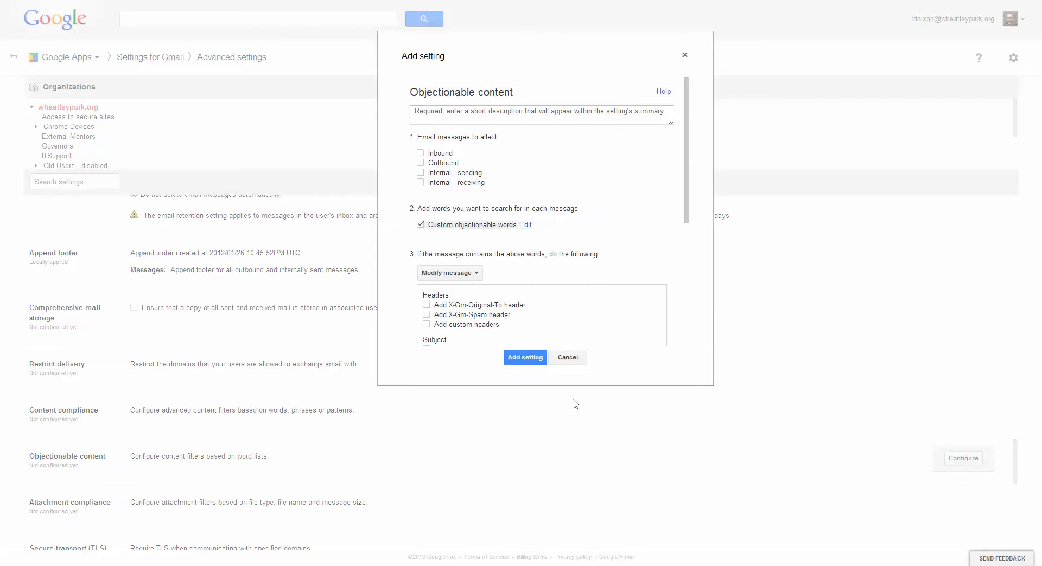
left_click(420, 153)
left_click(420, 163)
left_click(420, 173)
left_click(420, 183)
Try entering "cat" in the custom objectionable words list, discarding the entry.
left_click(525, 226)
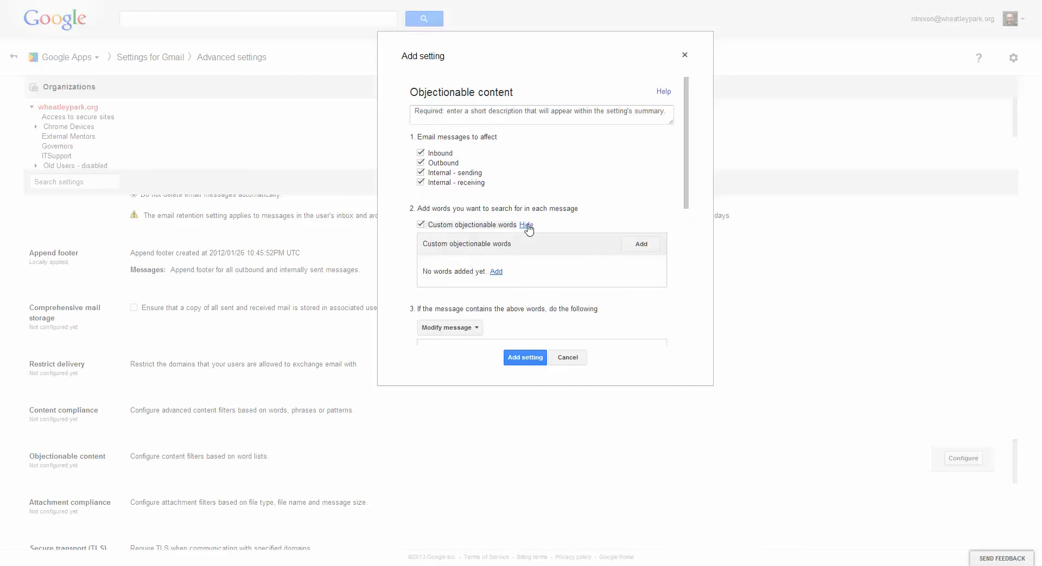
left_click(495, 273)
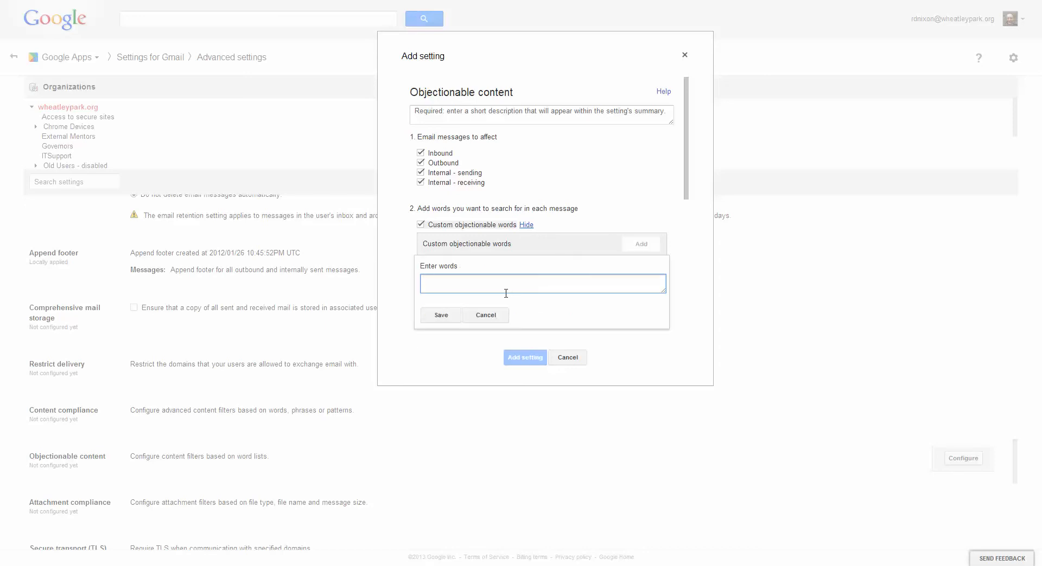
type("cat")
left_click(486, 318)
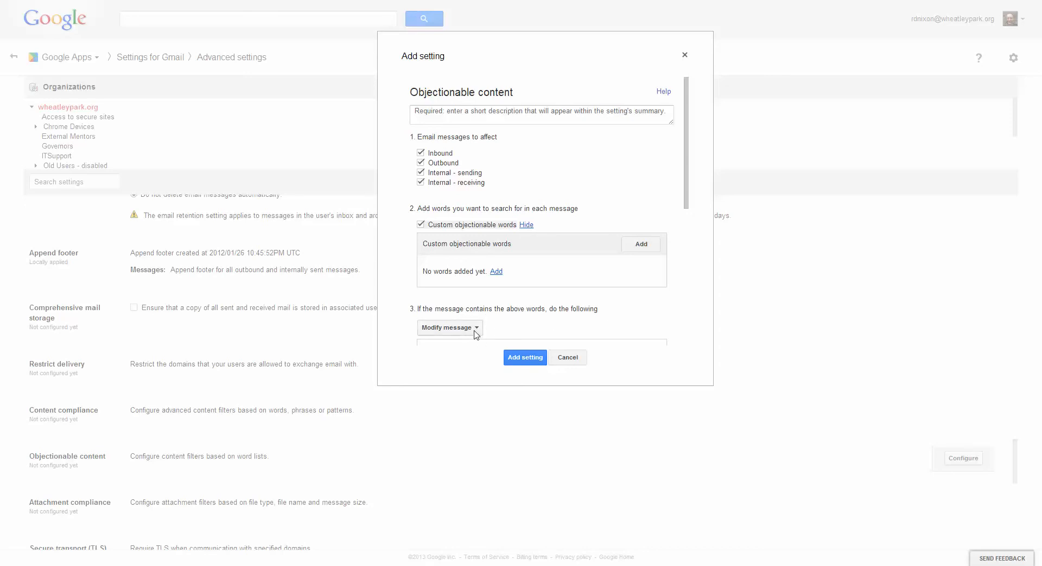
Examine the available actions and the Modify message options for messages containing objectionable words.
left_click(476, 329)
left_click(475, 332)
scroll(530, 328, "down", 2)
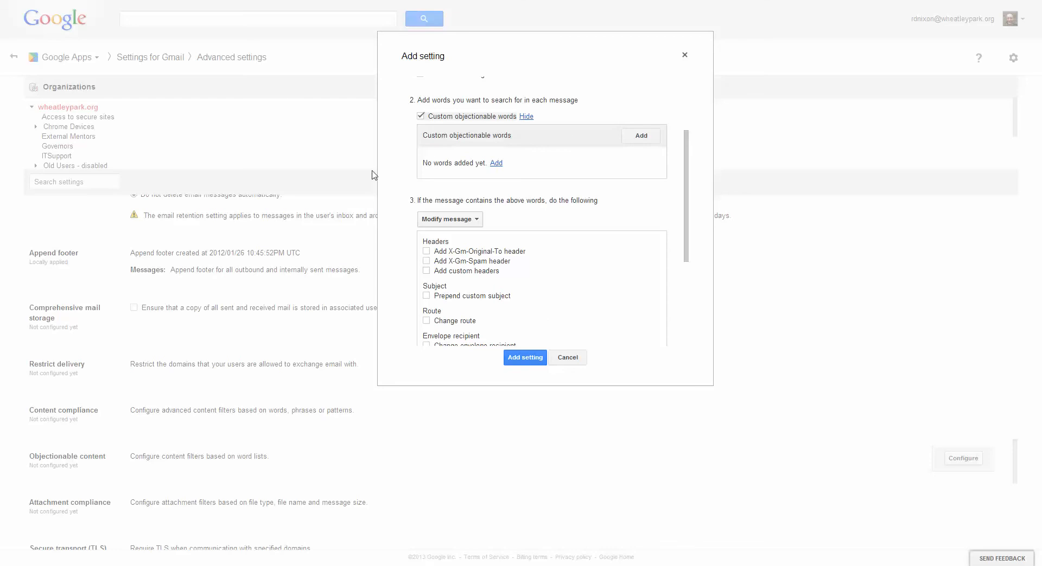
scroll(561, 237, "down", 1)
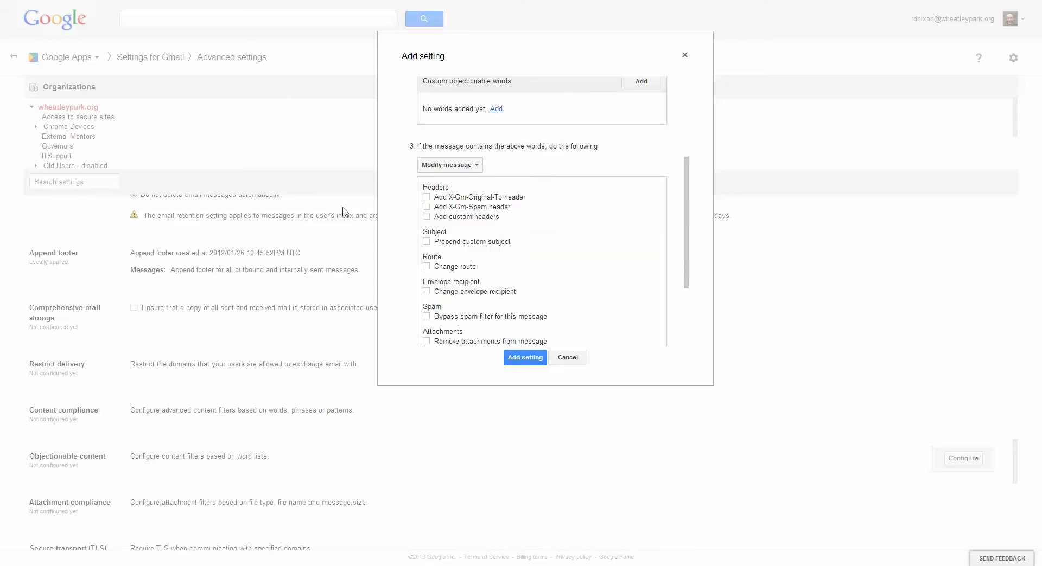
left_click(462, 168)
left_click(462, 168)
scroll(581, 244, "down", 1)
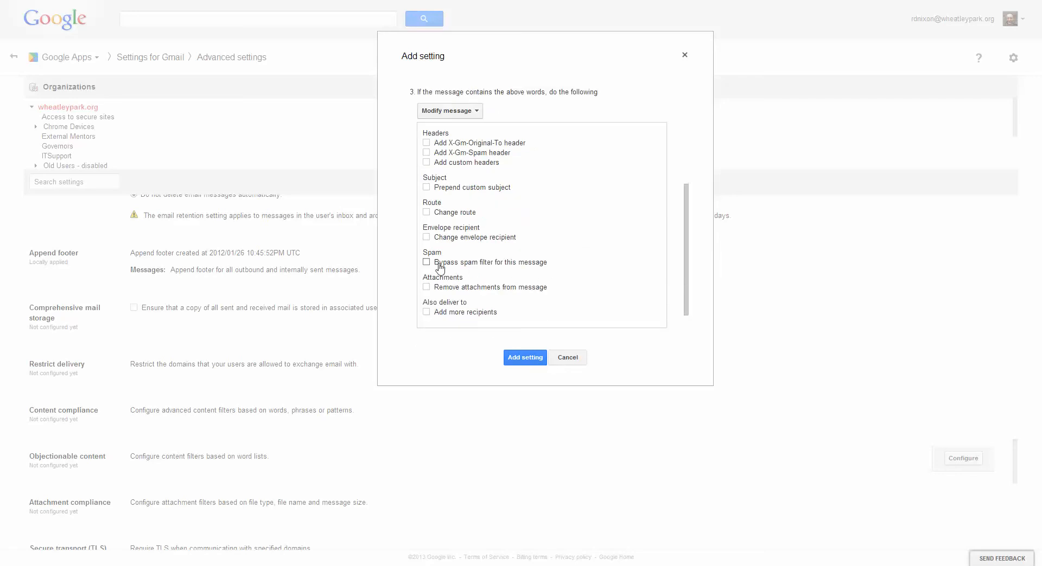
Enable Change envelope recipient to view its Replace recipient choices, and discard the objectionable content setting without adding it.
left_click(426, 237)
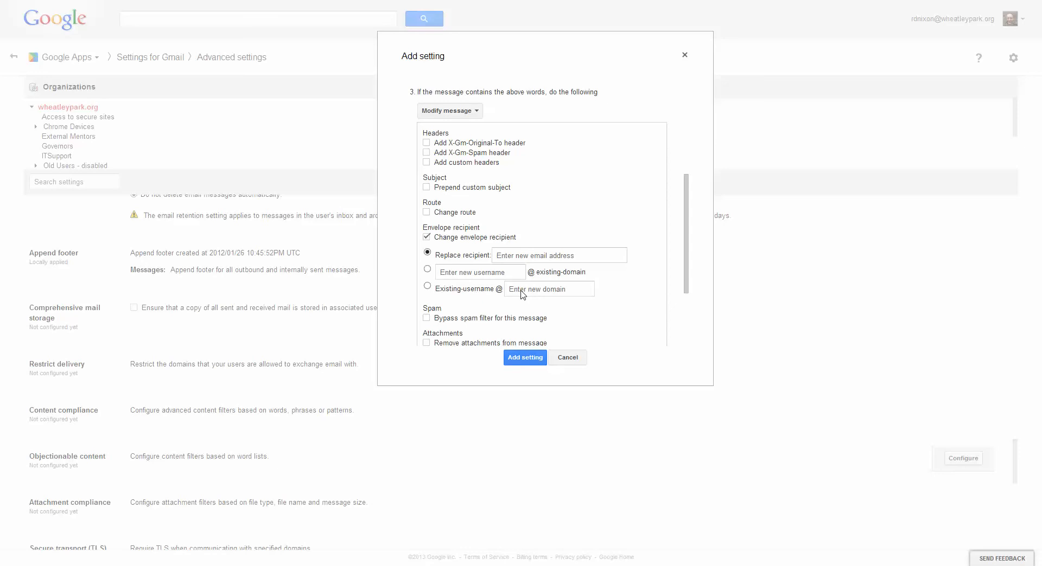
left_click(517, 258)
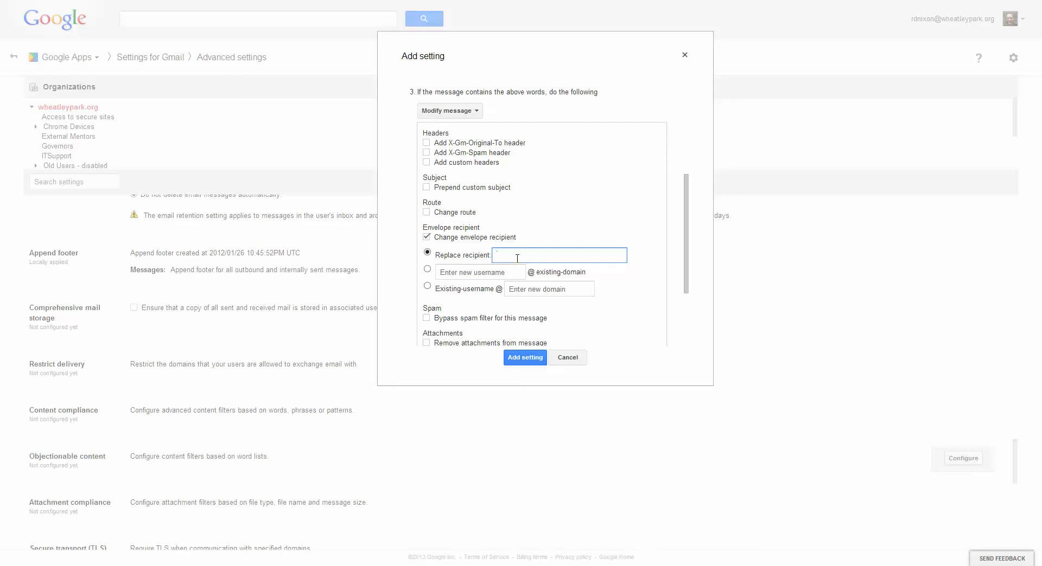
left_click(565, 363)
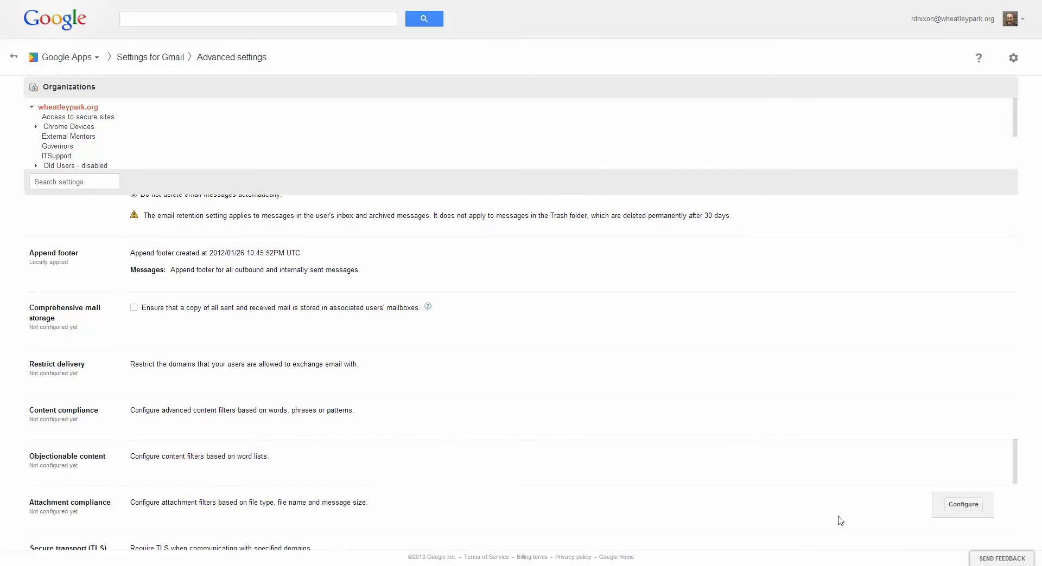
Examine the file type expression options of a new Attachment compliance setting, including Office documents, and discard the setting.
left_click(963, 508)
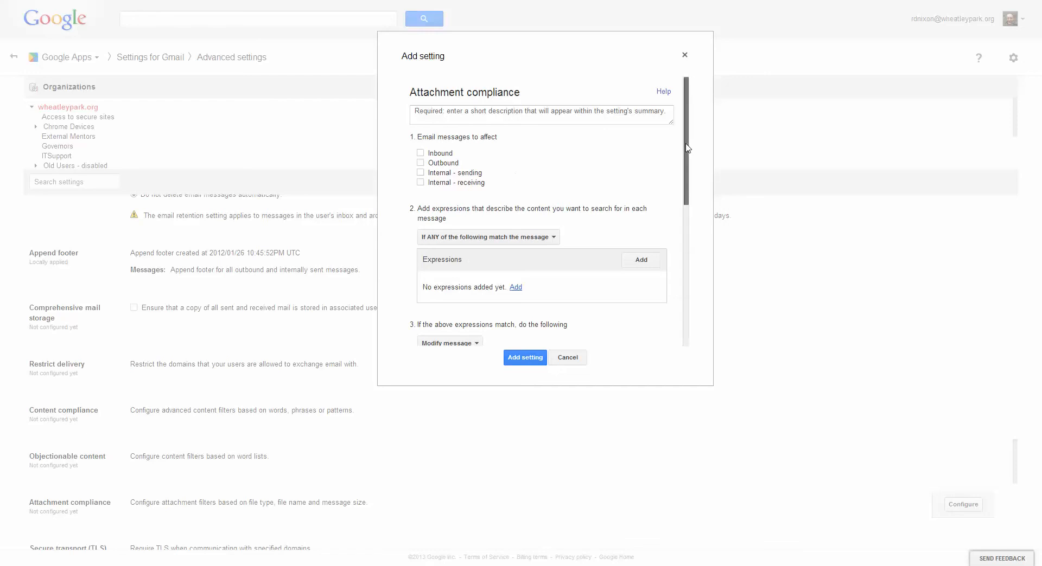
left_click_drag(687, 147, 734, 178)
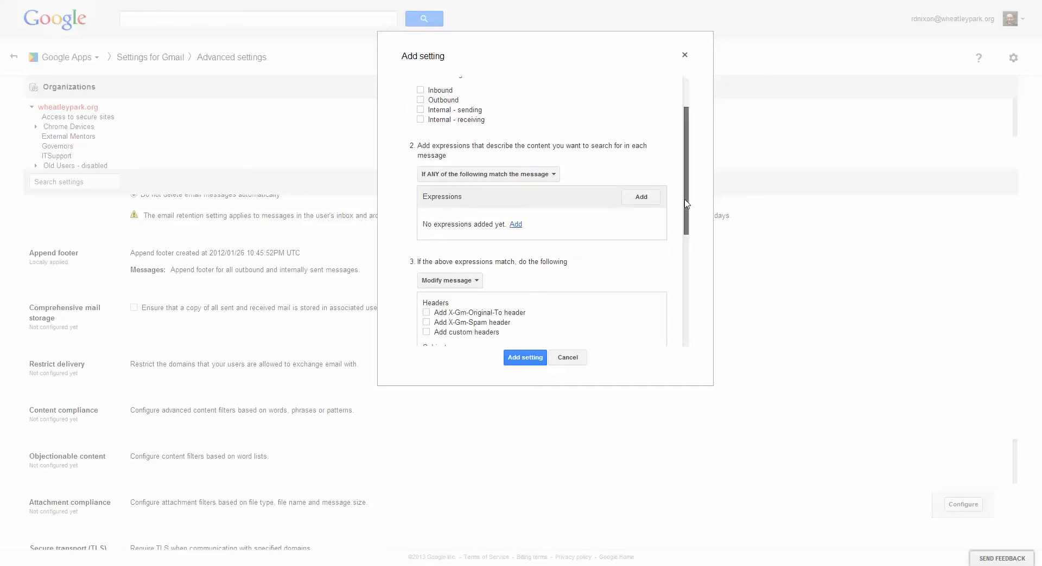
mouse_move(687, 204)
left_mouse_down()
mouse_move(701, 295)
mouse_move(686, 208)
left_mouse_up()
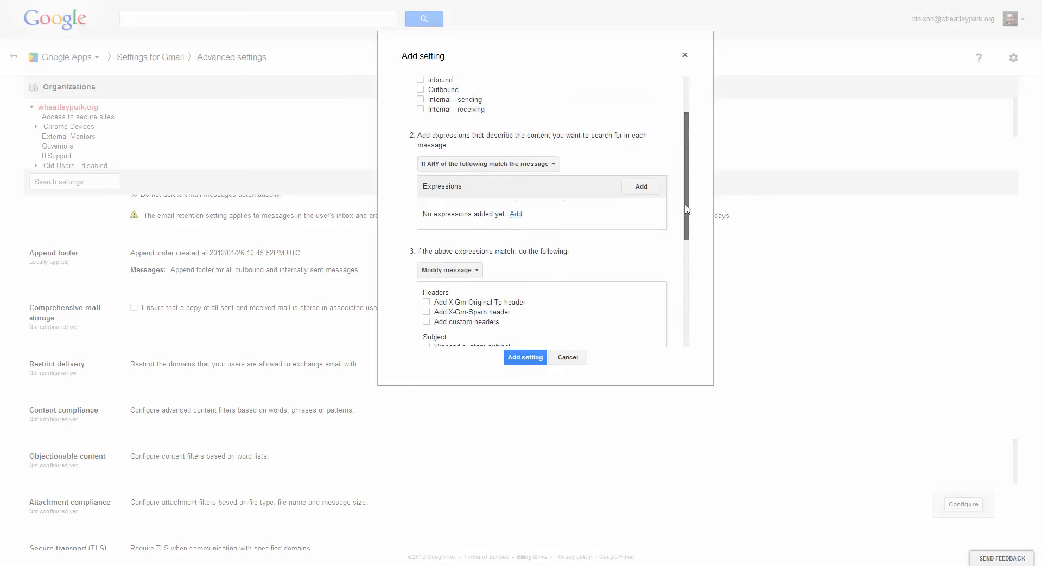
left_click(515, 215)
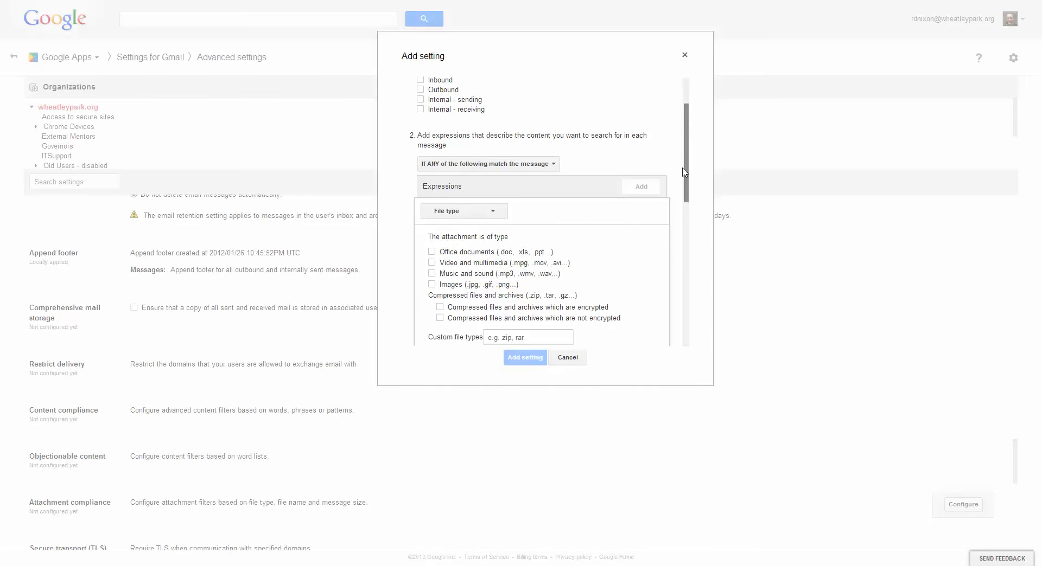
left_click_drag(686, 160, 686, 192)
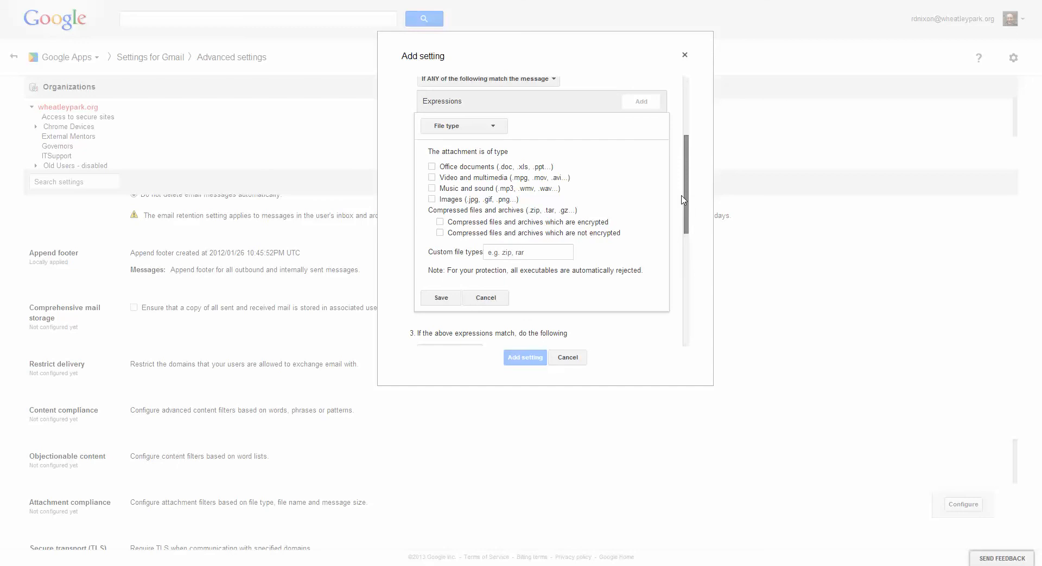
left_click(432, 168)
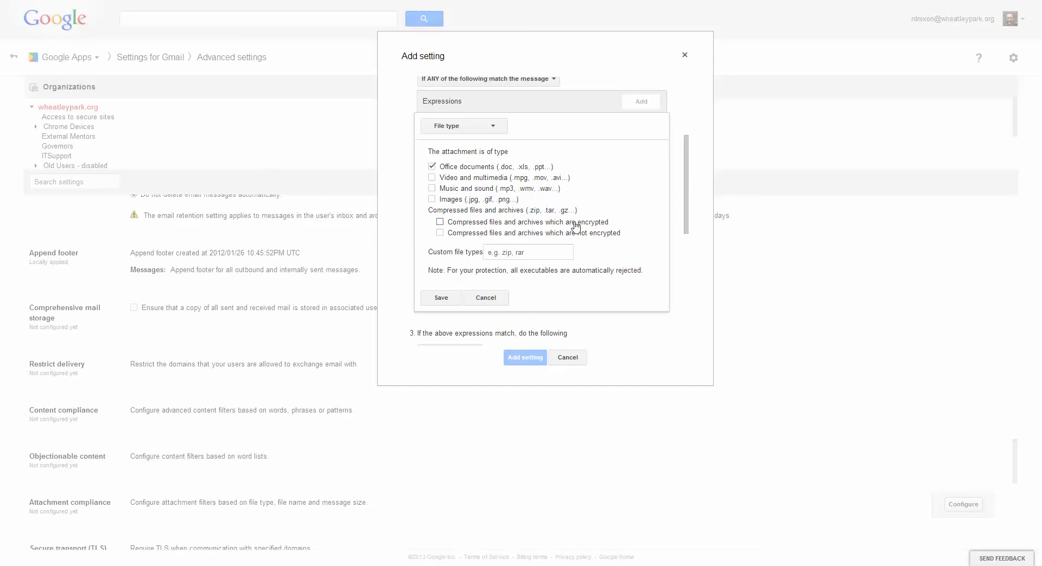
left_click(433, 167)
left_click(568, 358)
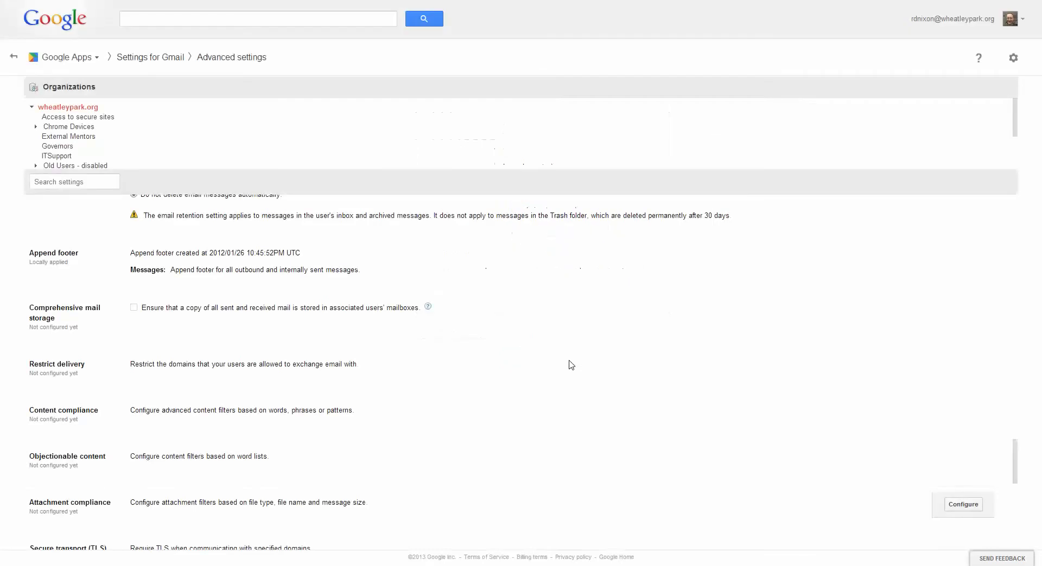
Review the Secure transport (TLS) compliance setting and the Routing section for the whole domain.
scroll(429, 375, "down", 1)
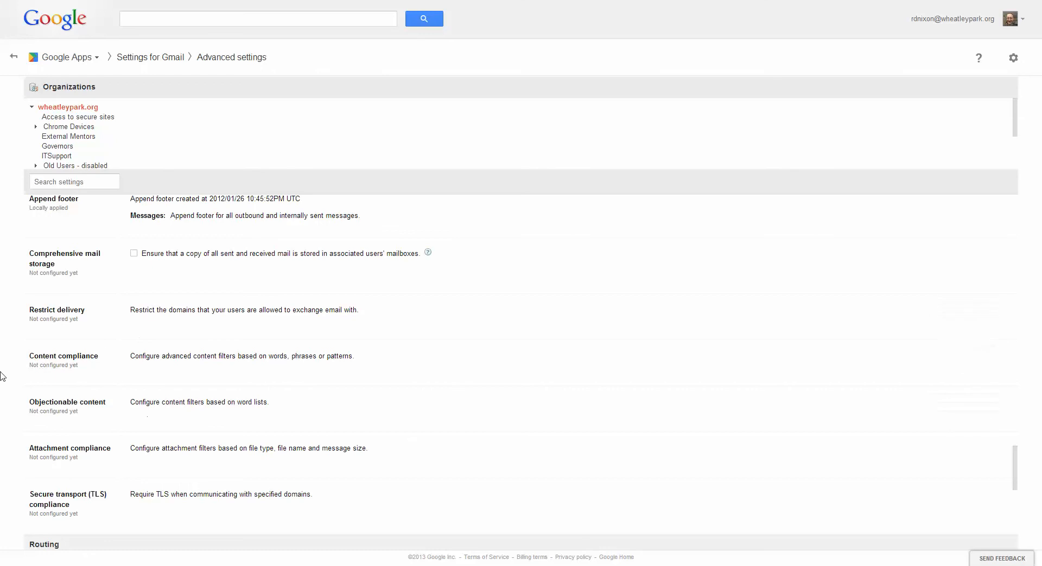
scroll(315, 406, "down", 4)
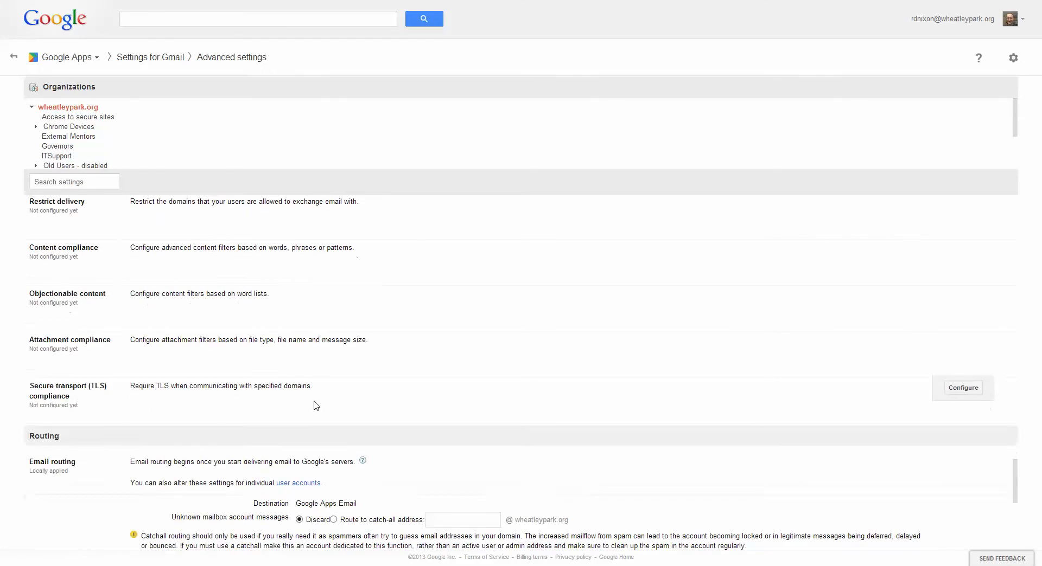
scroll(315, 406, "down", 2)
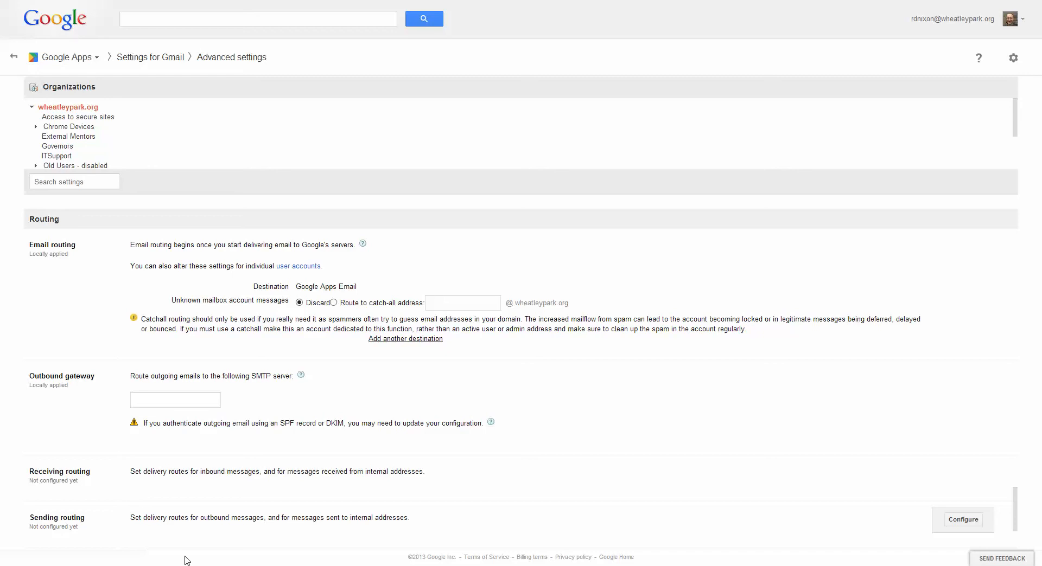
scroll(472, 439, "up", 3)
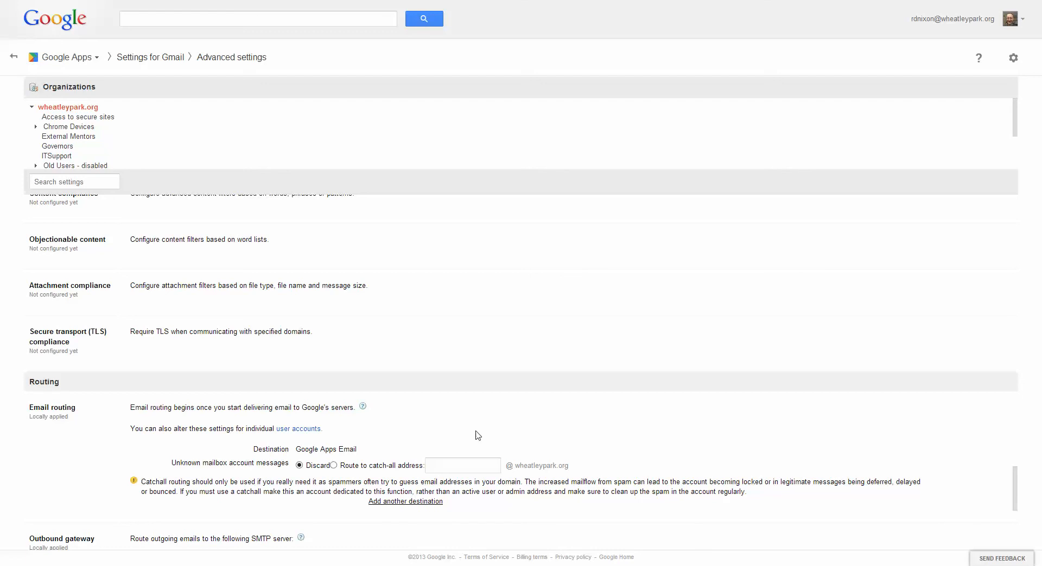
Expand the Students organization and display the advanced settings for its 2010 Students unit.
scroll(172, 144, "down", 1)
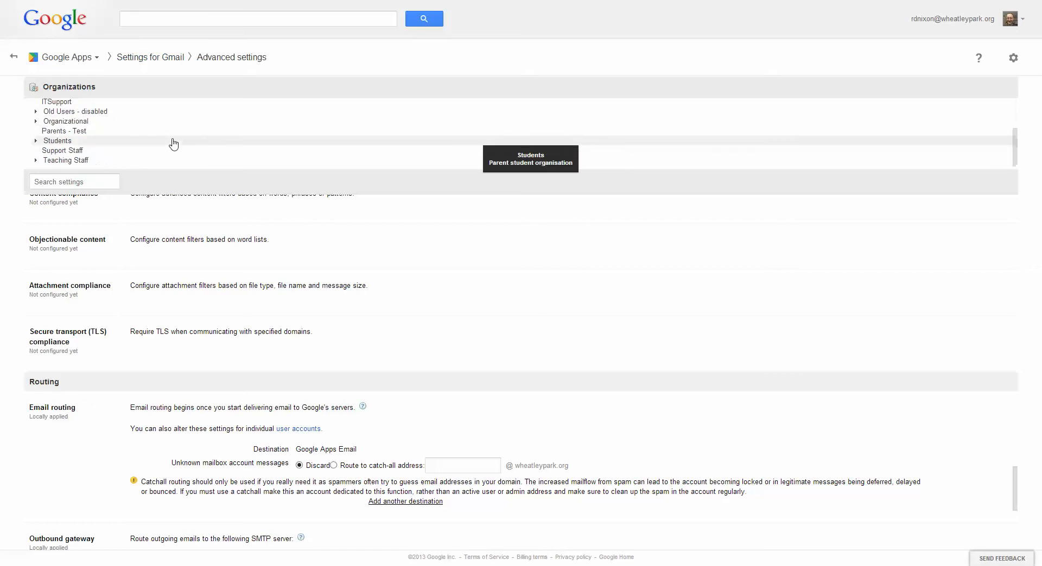
scroll(293, 296, "up", 4)
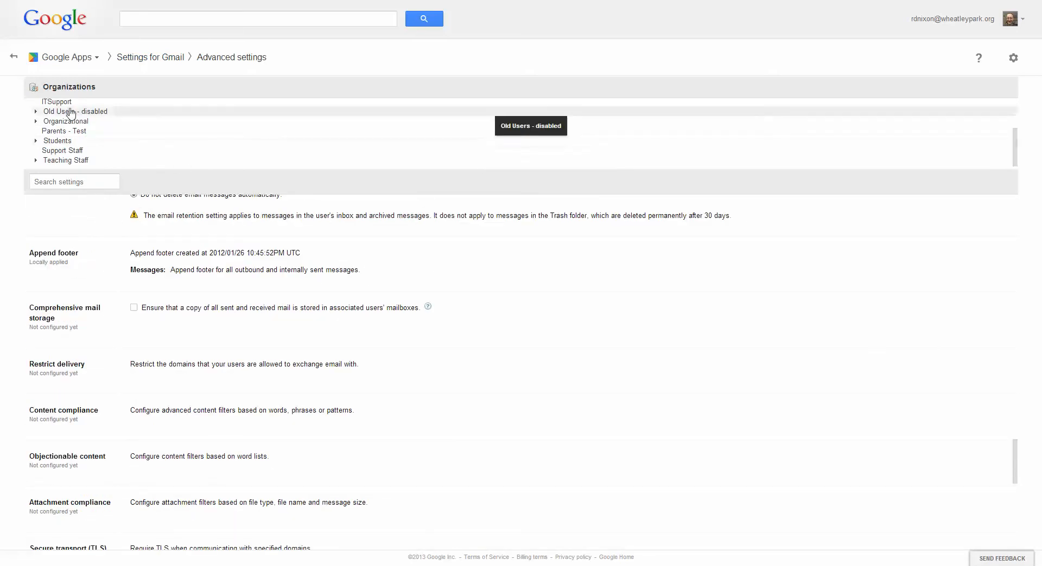
left_click(36, 142)
scroll(163, 132, "down", 2)
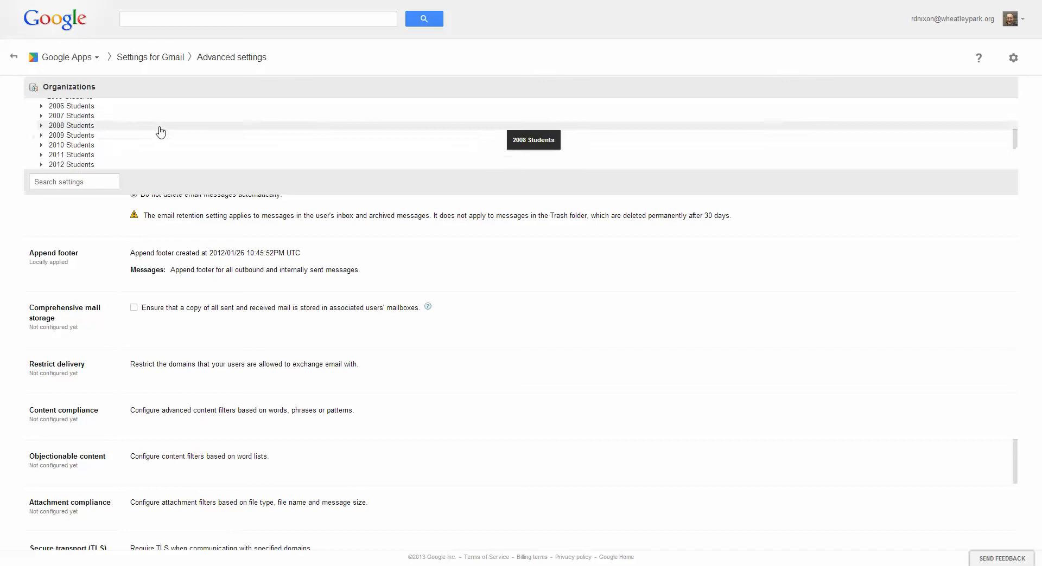
left_click(77, 145)
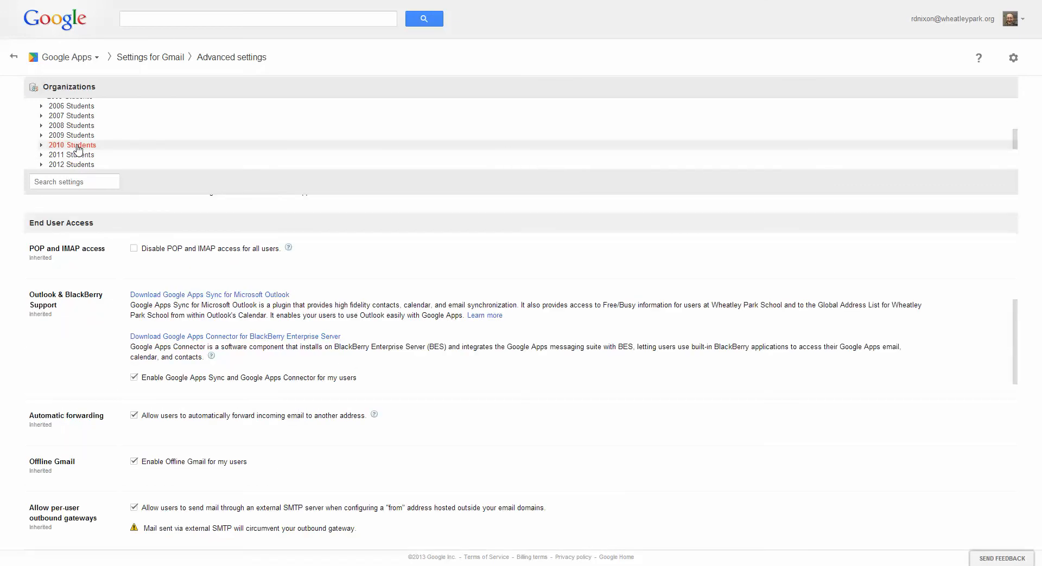
Examine the inherited and locally applied settings of the 2010 Students unit, from End User Access through Spam, Compliance and Routing.
scroll(352, 338, "down", 4)
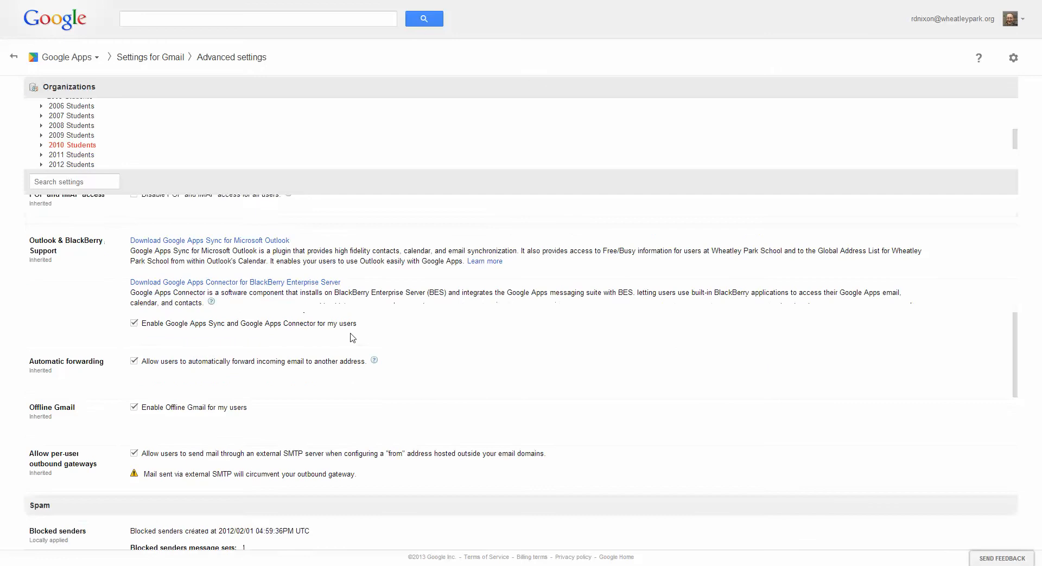
scroll(352, 337, "down", 1)
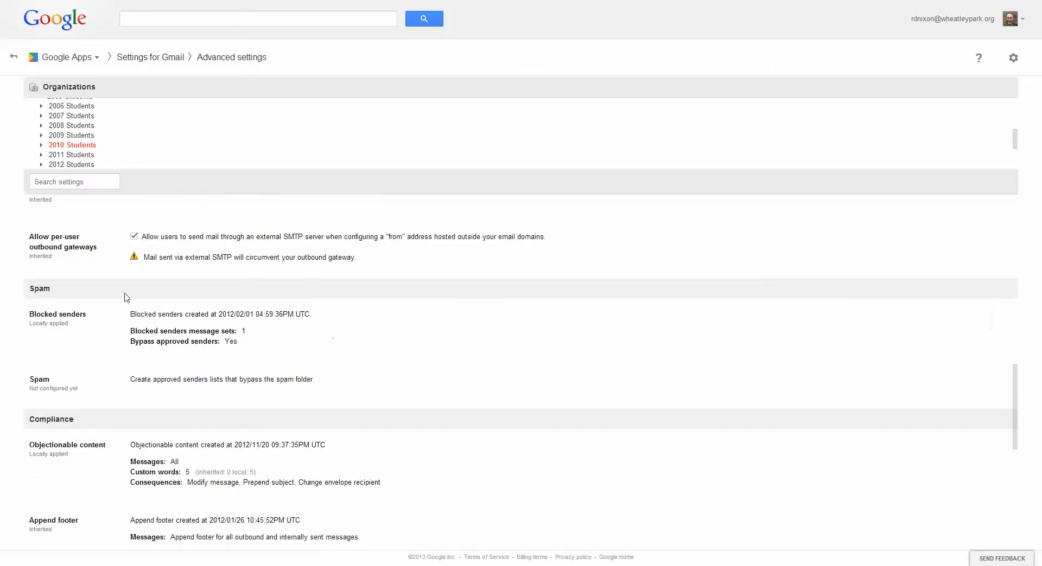
scroll(379, 425, "down", 1)
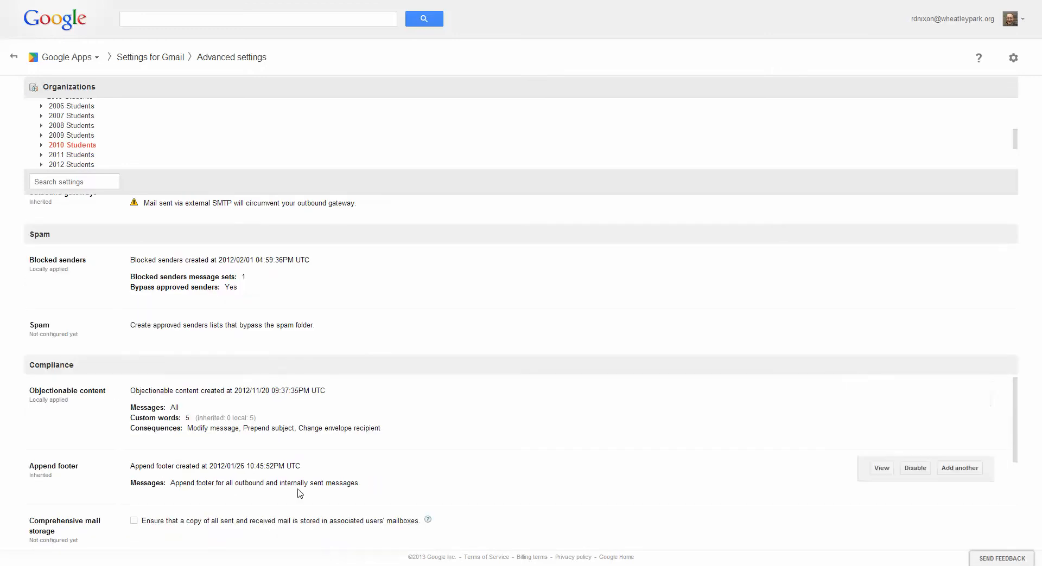
scroll(410, 442, "down", 3)
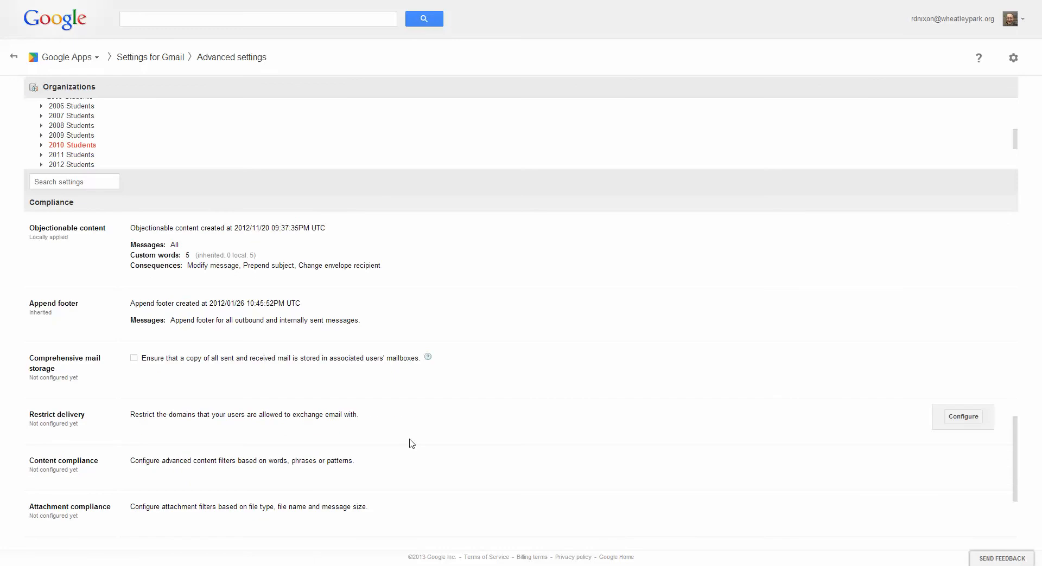
scroll(412, 443, "down", 1)
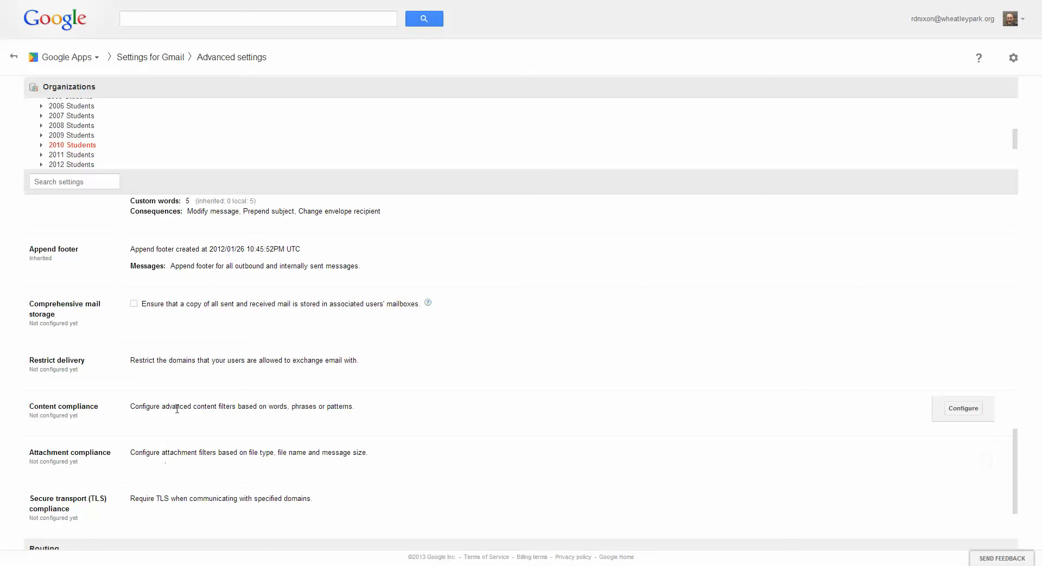
scroll(176, 409, "down", 1)
scroll(176, 410, "down", 2)
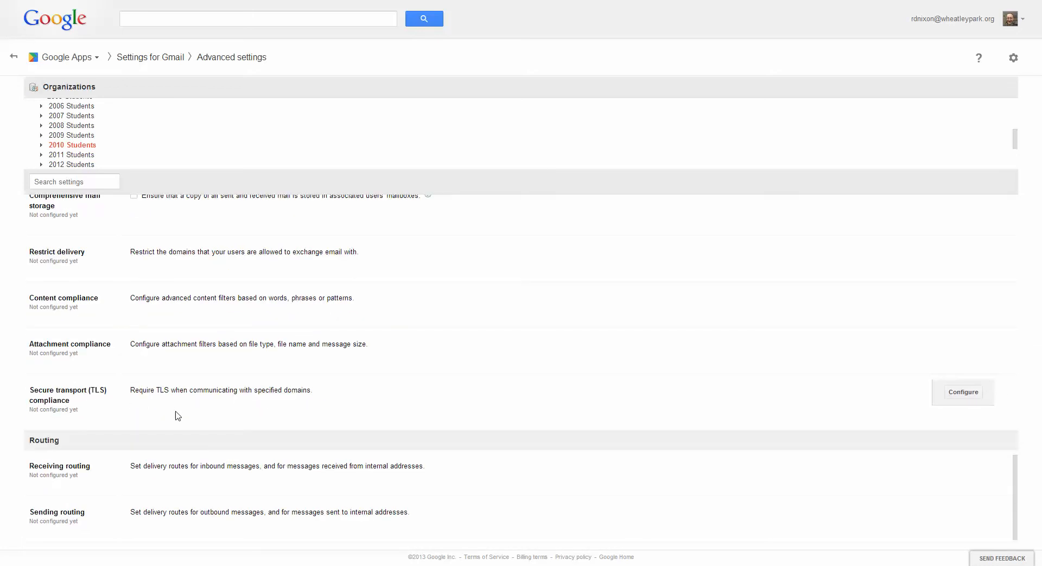
scroll(175, 415, "up", 3)
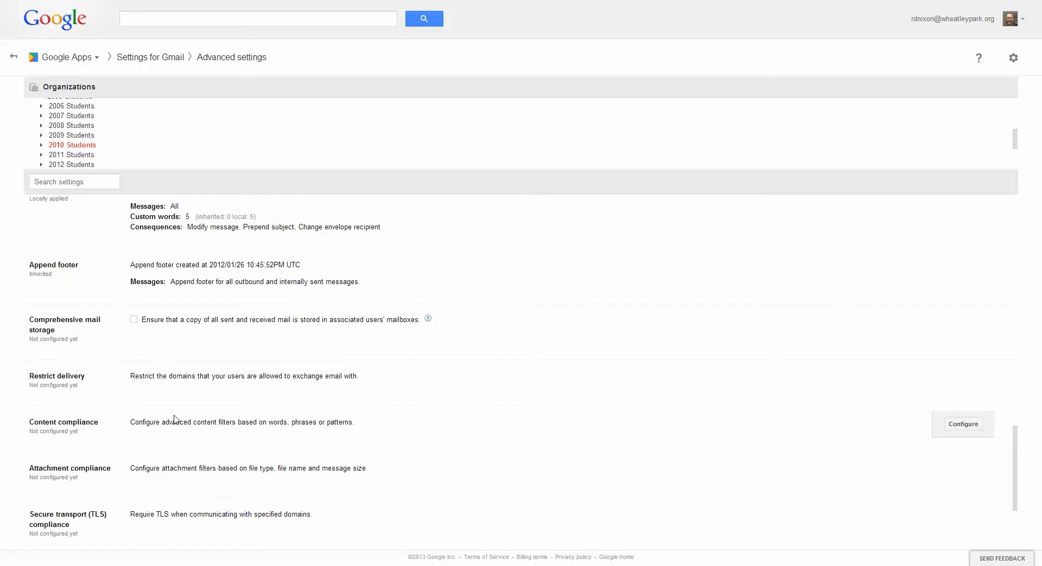
scroll(175, 419, "up", 1)
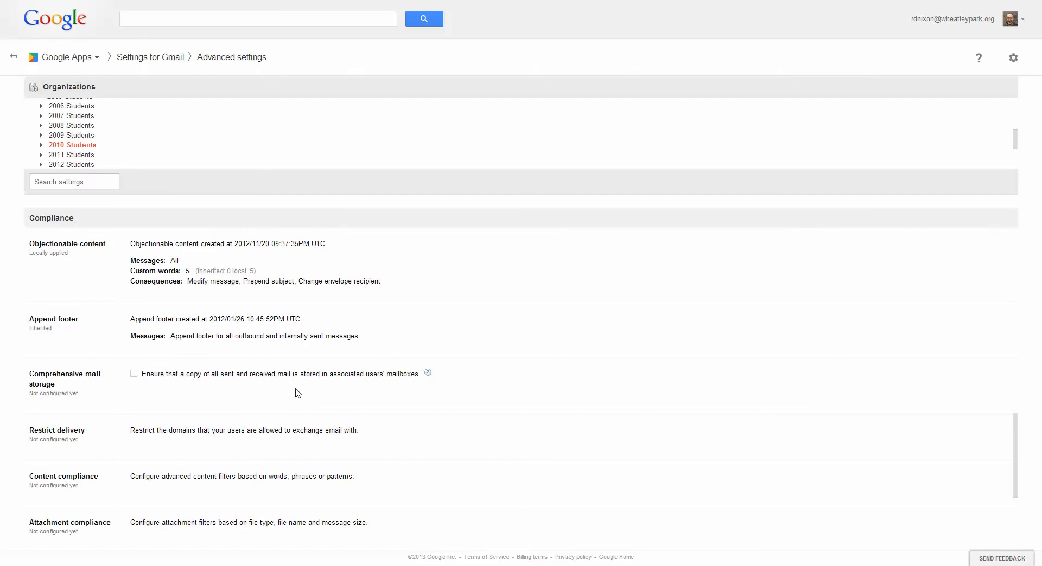
mouse_move(340, 332)
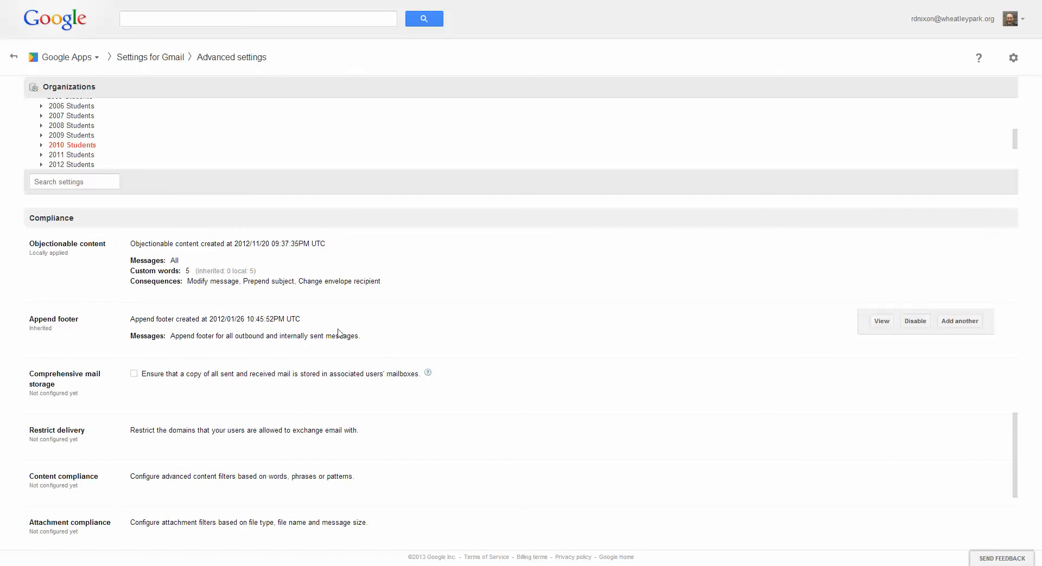